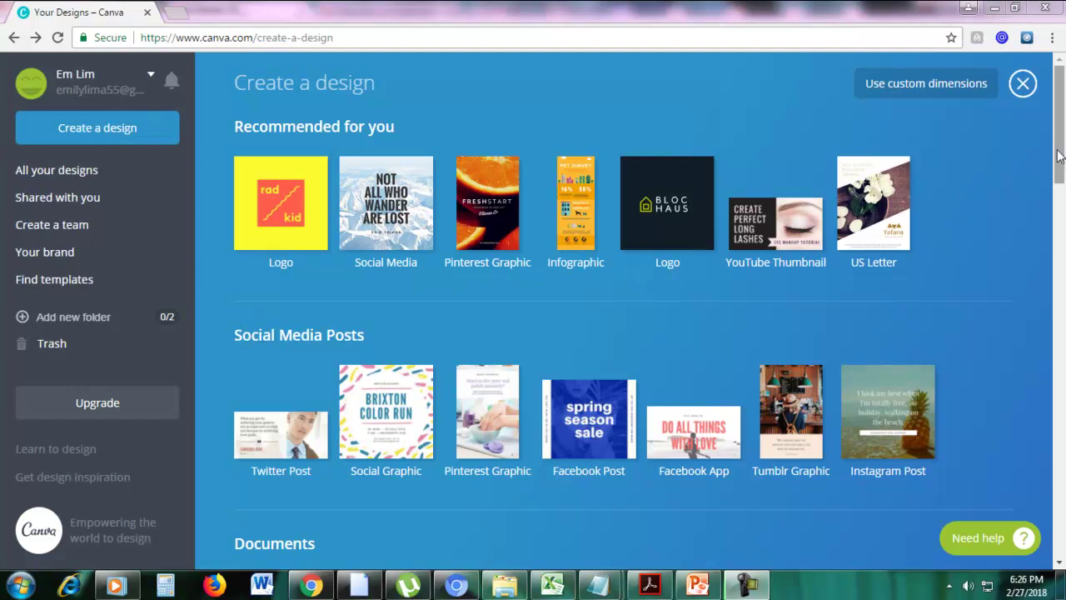
Step: Start a new Food & Drink Menu design from the Menu template under Marketing Materials
drag(1059, 155, 1059, 418)
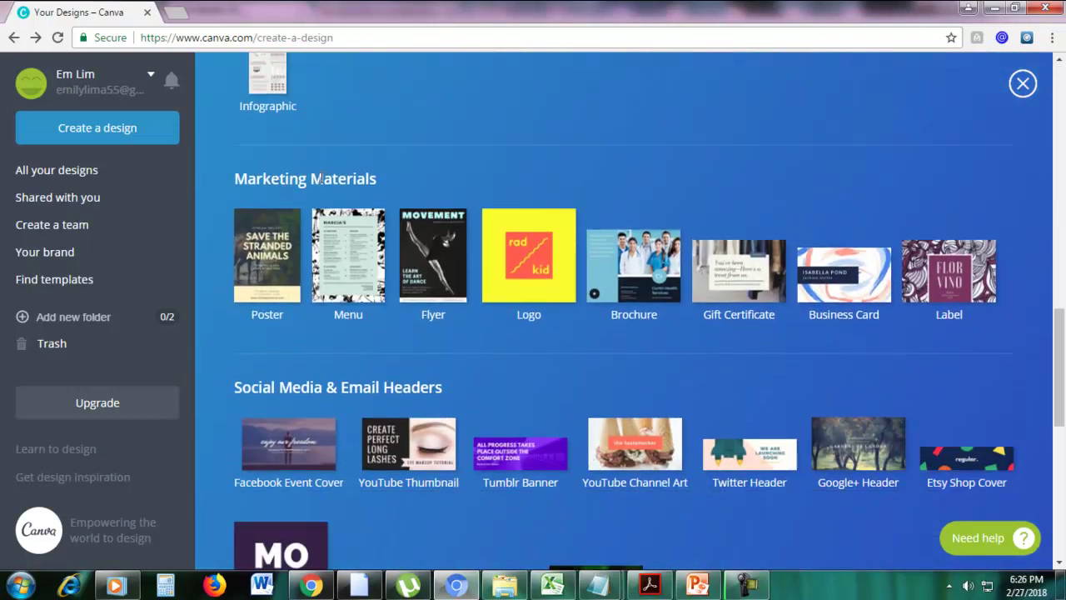
click(339, 279)
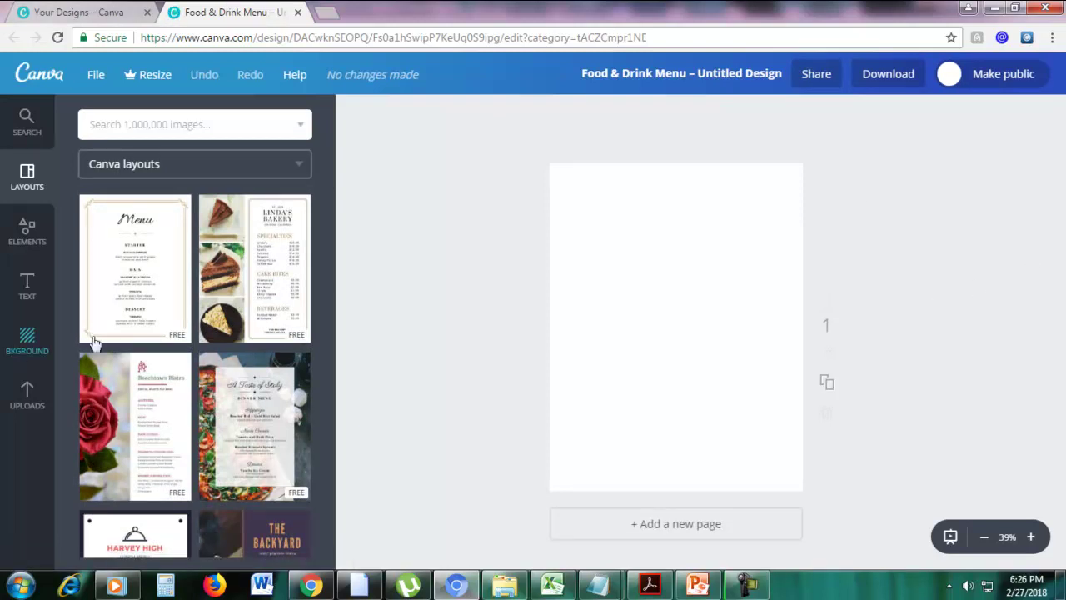
Step: Apply the Linda's Bakery layout, then replace it with The Backyard layout
click(263, 293)
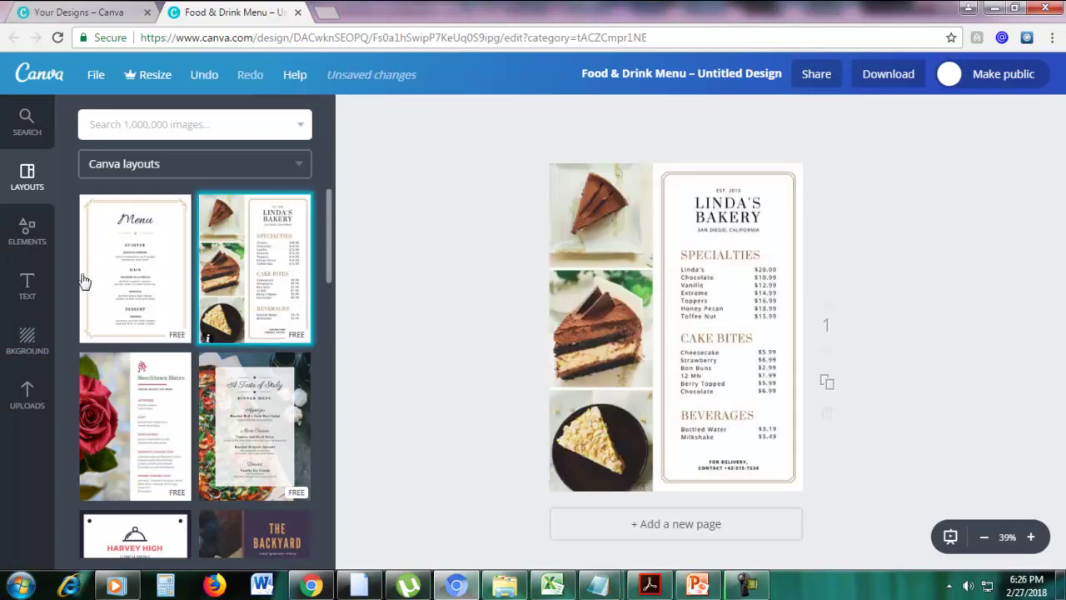
click(1032, 538)
scroll(905, 399, up, 2)
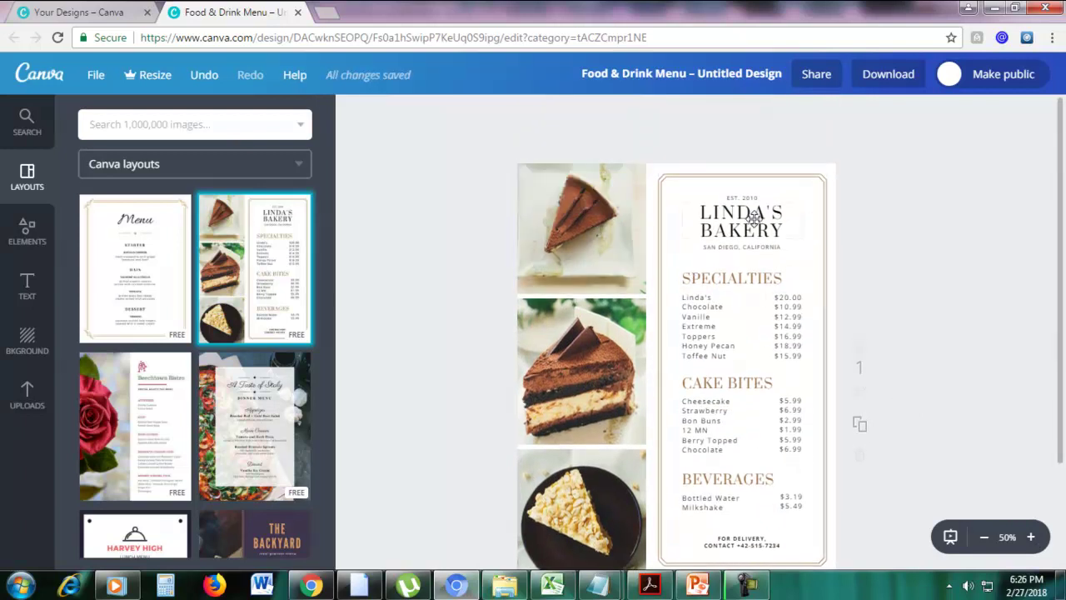
scroll(760, 296, down, 1)
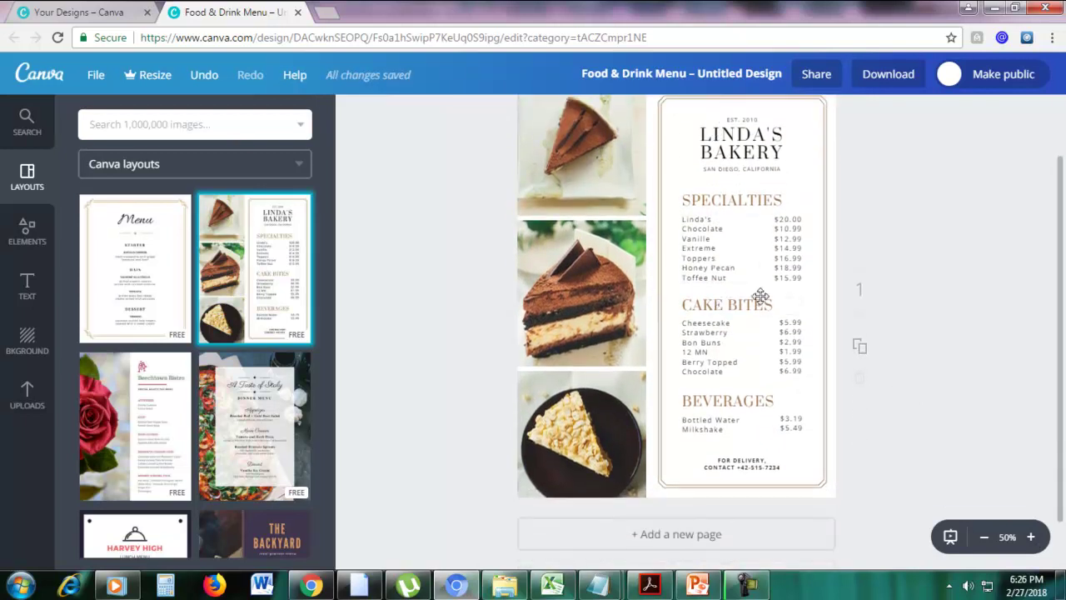
scroll(733, 280, up, 1)
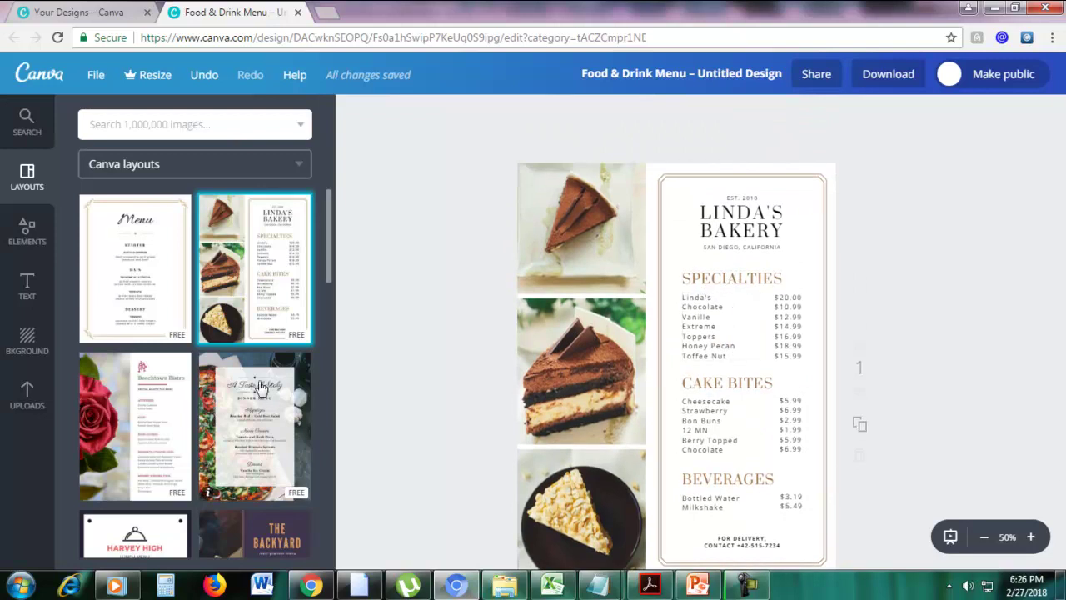
scroll(260, 388, down, 2)
drag(267, 419, 670, 335)
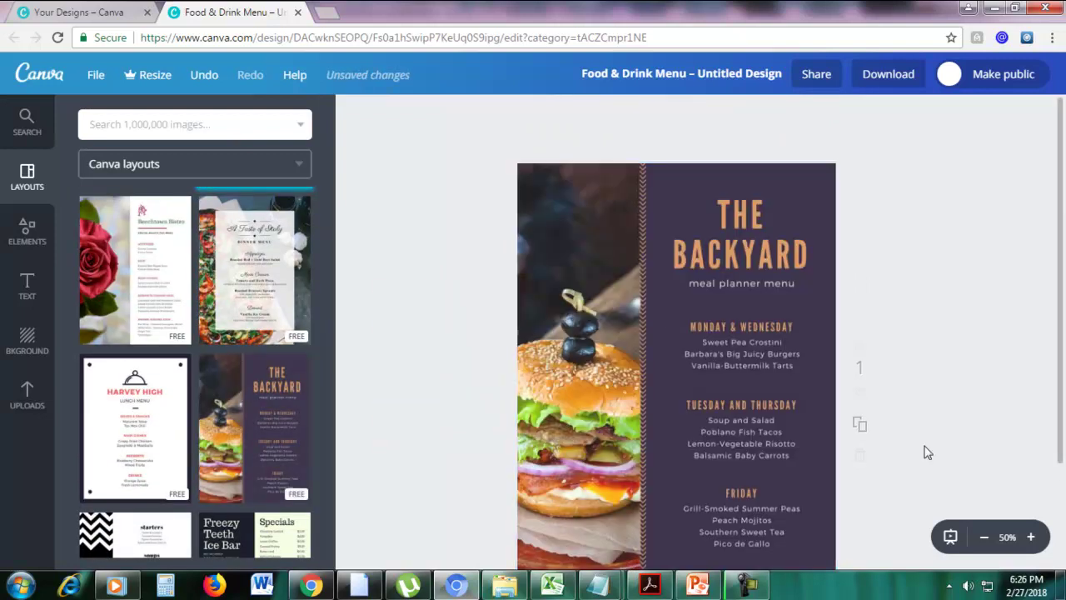
click(983, 538)
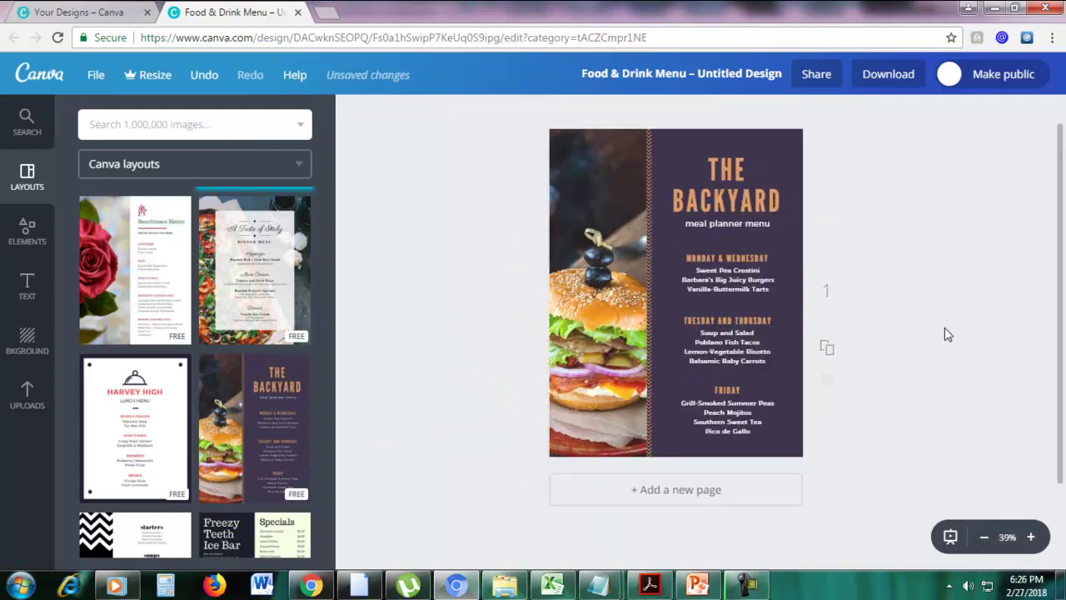
Step: Recolour The Backyard background indigo, then choose the Harvey High layout
click(728, 168)
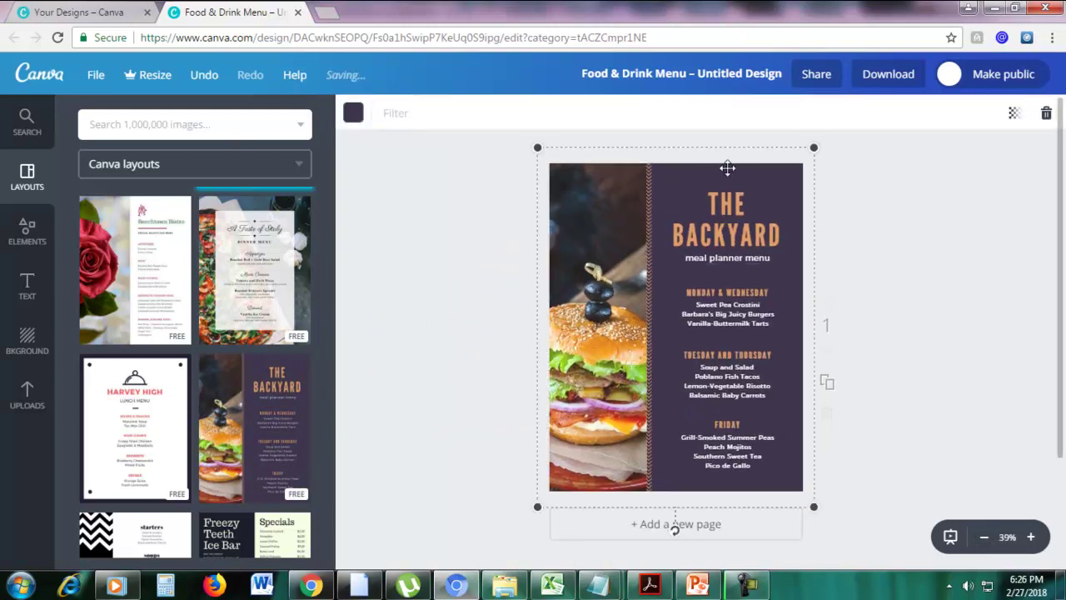
click(353, 112)
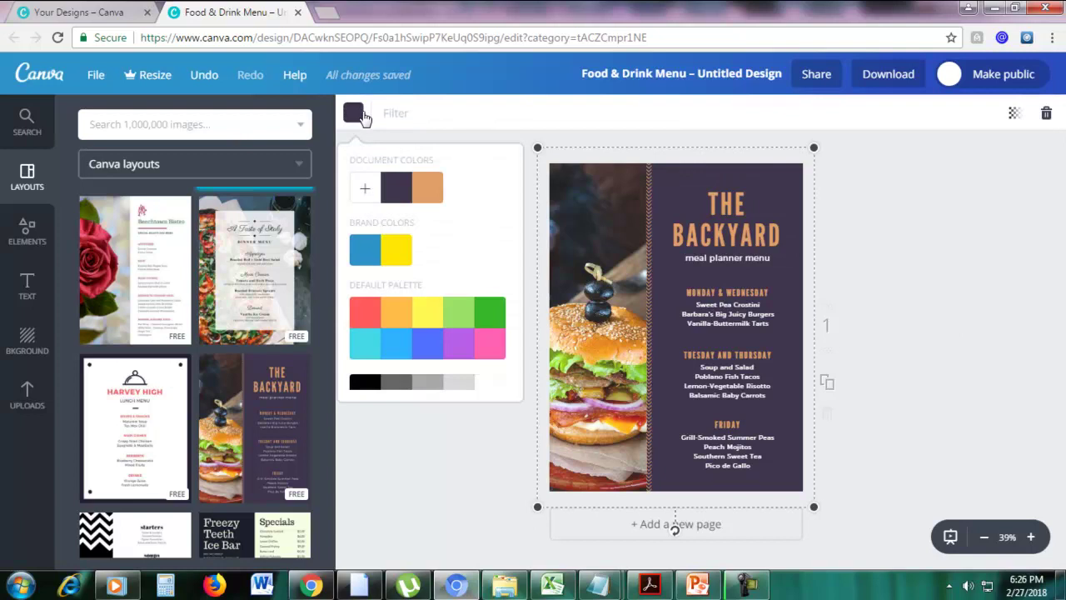
click(396, 255)
click(371, 254)
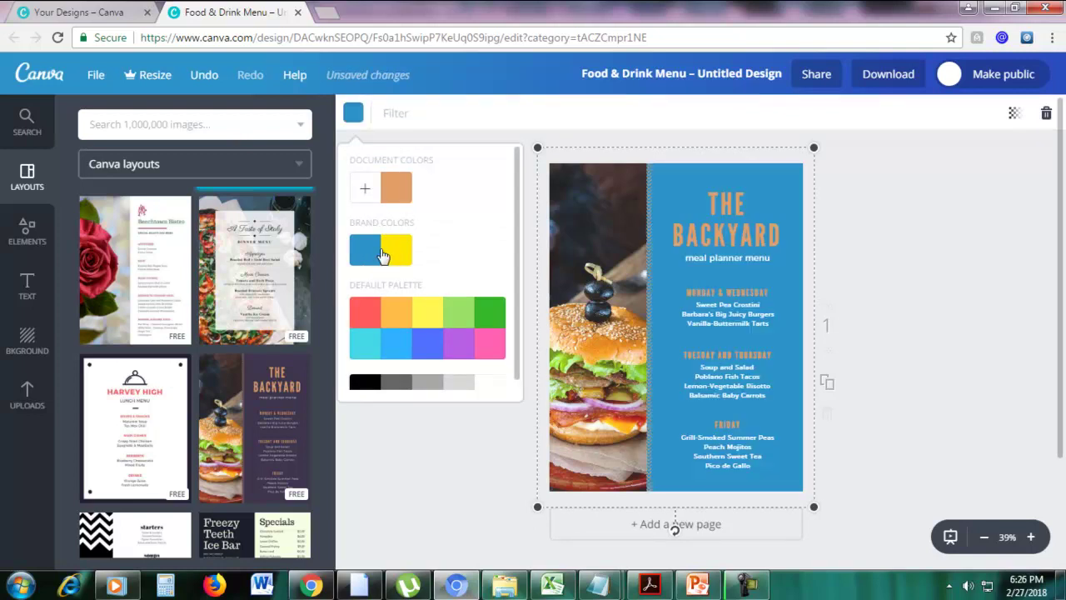
click(427, 356)
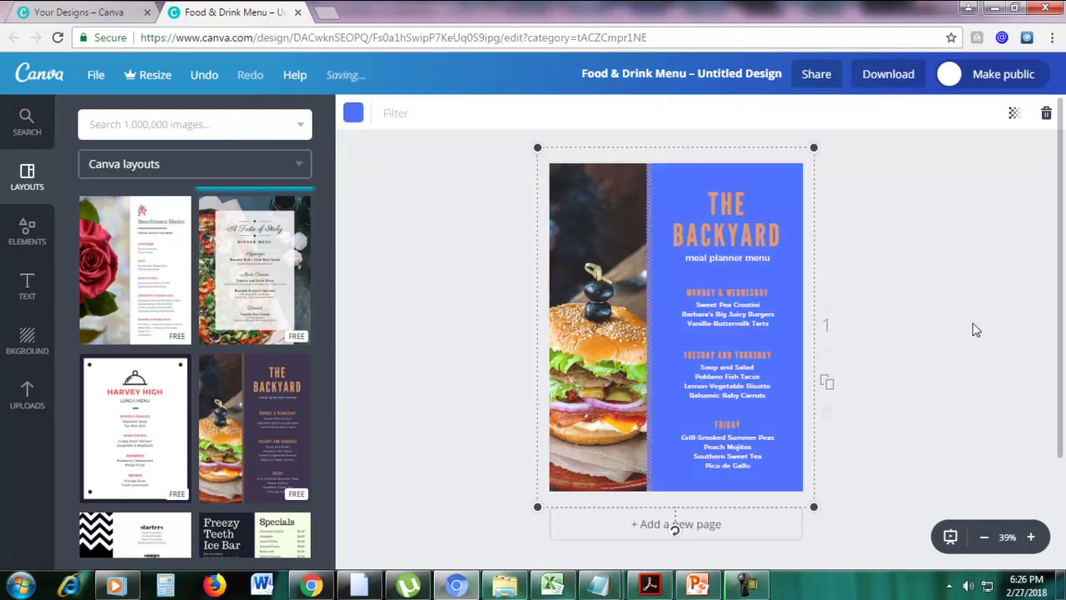
click(140, 420)
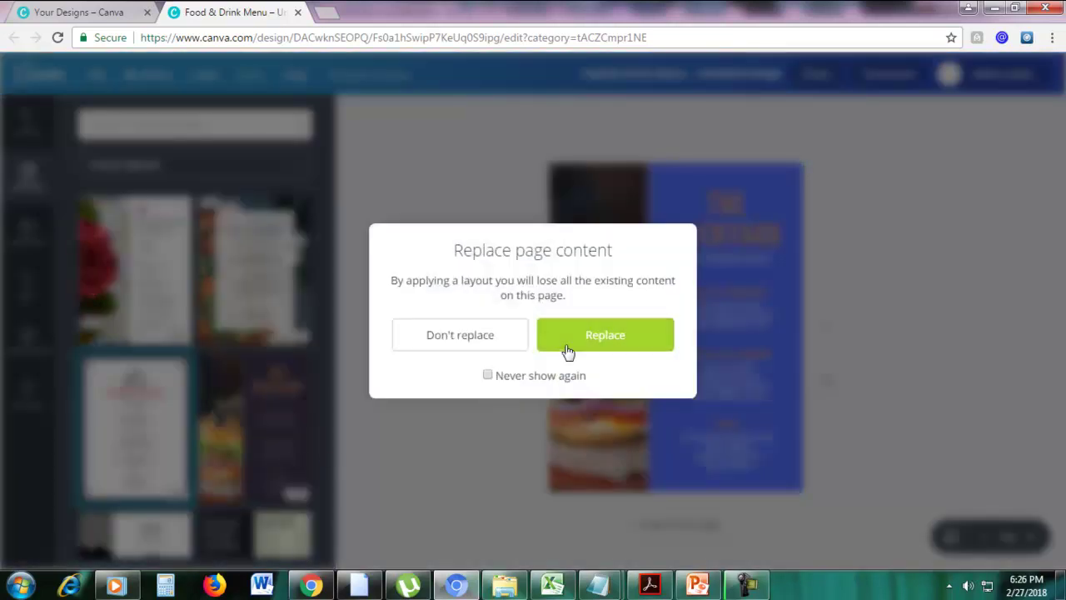
Step: Confirm replacing the page with Harvey High and shift the menu-items text block right
click(588, 342)
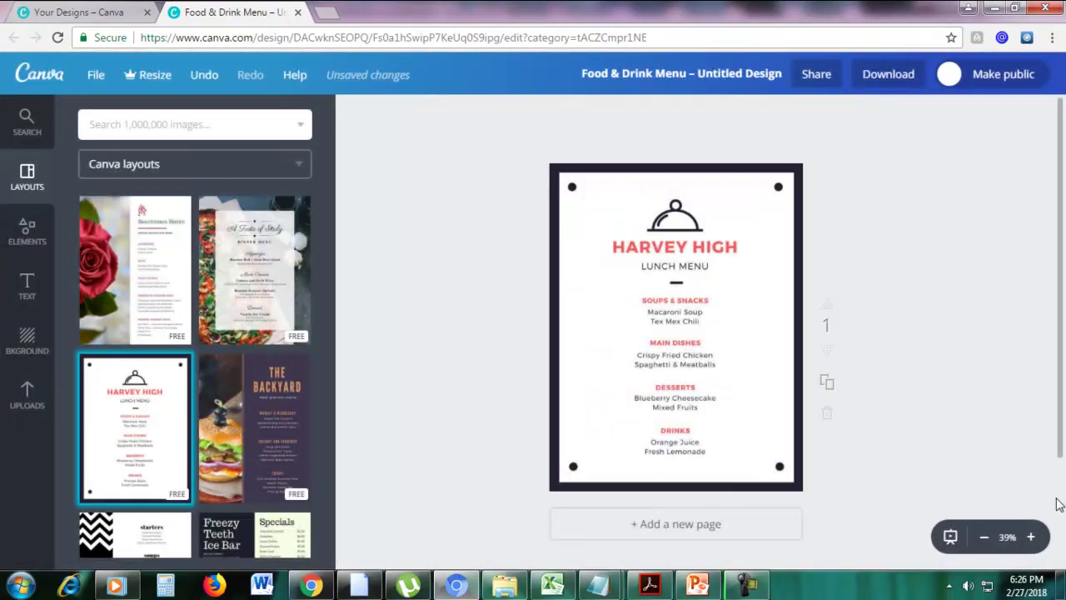
click(1030, 536)
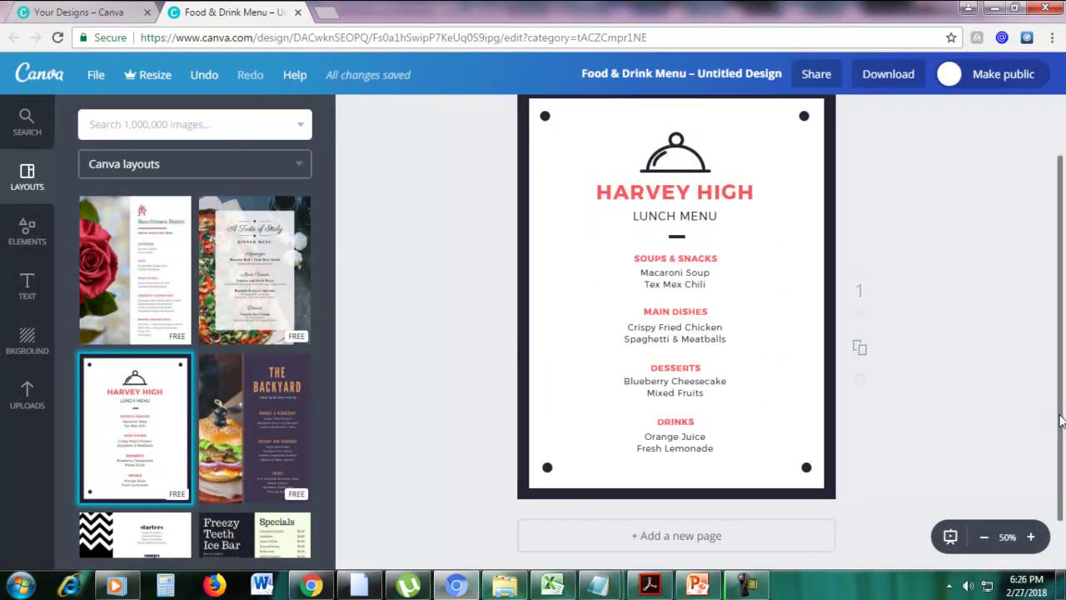
drag(1061, 422, 1061, 395)
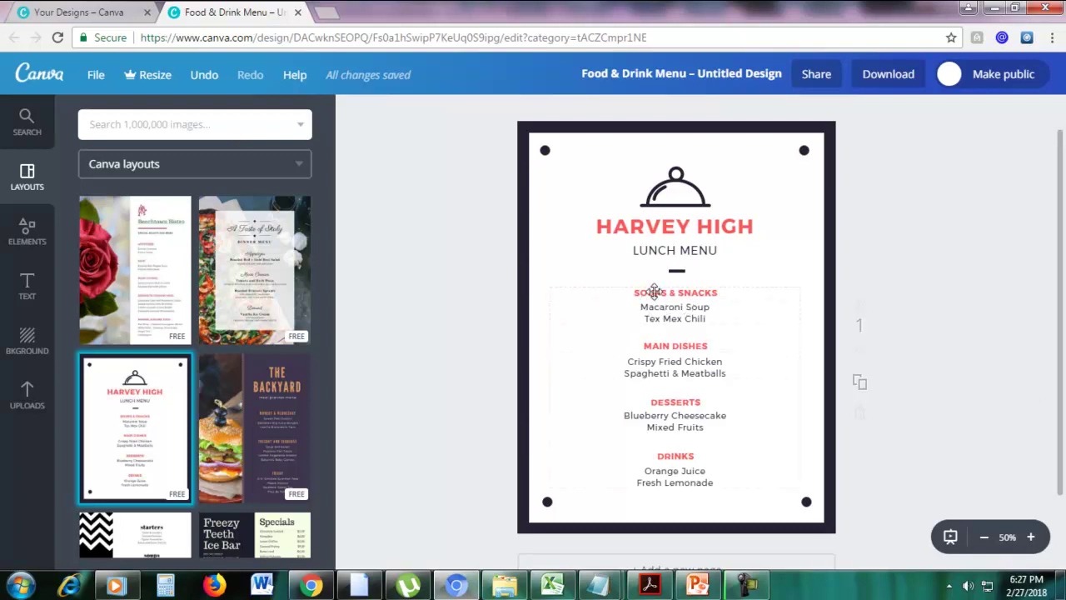
drag(654, 291, 720, 295)
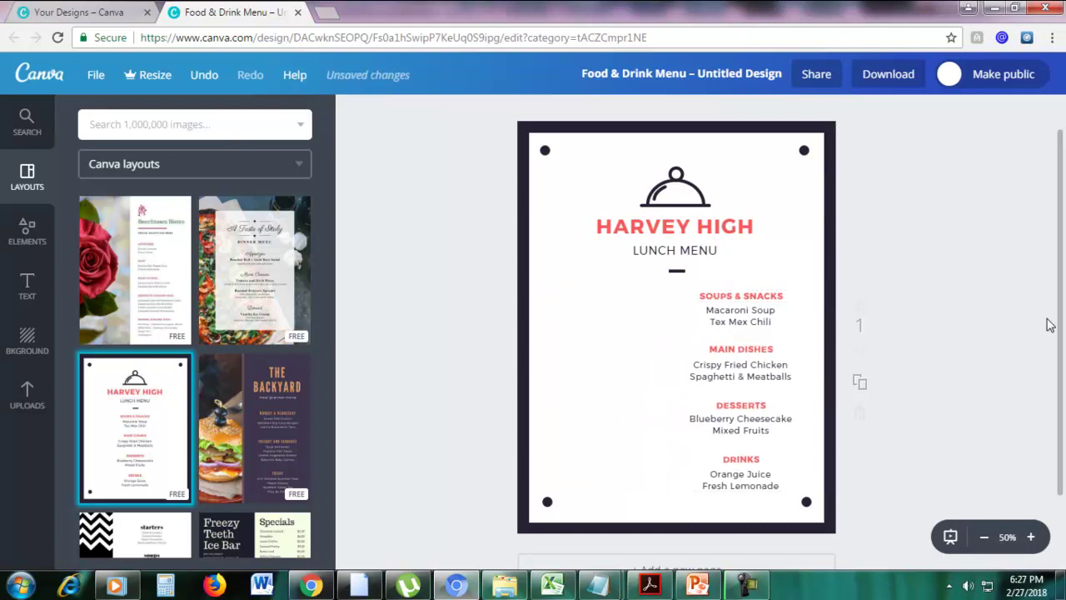
Step: Add a circular photo frame from Elements > Frames, shrunk beside the top menu sections
click(29, 243)
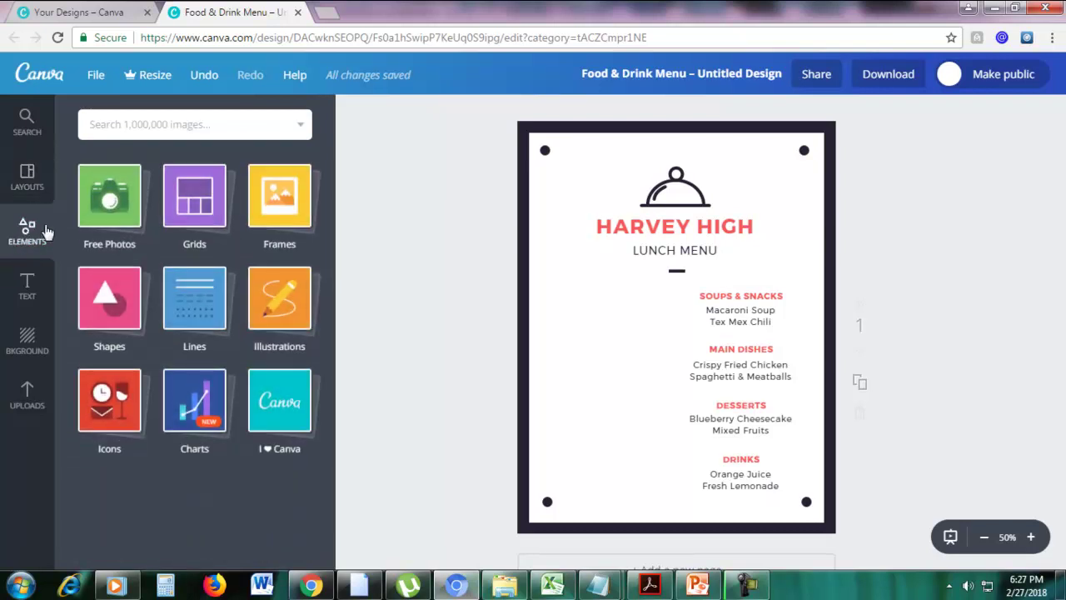
click(281, 210)
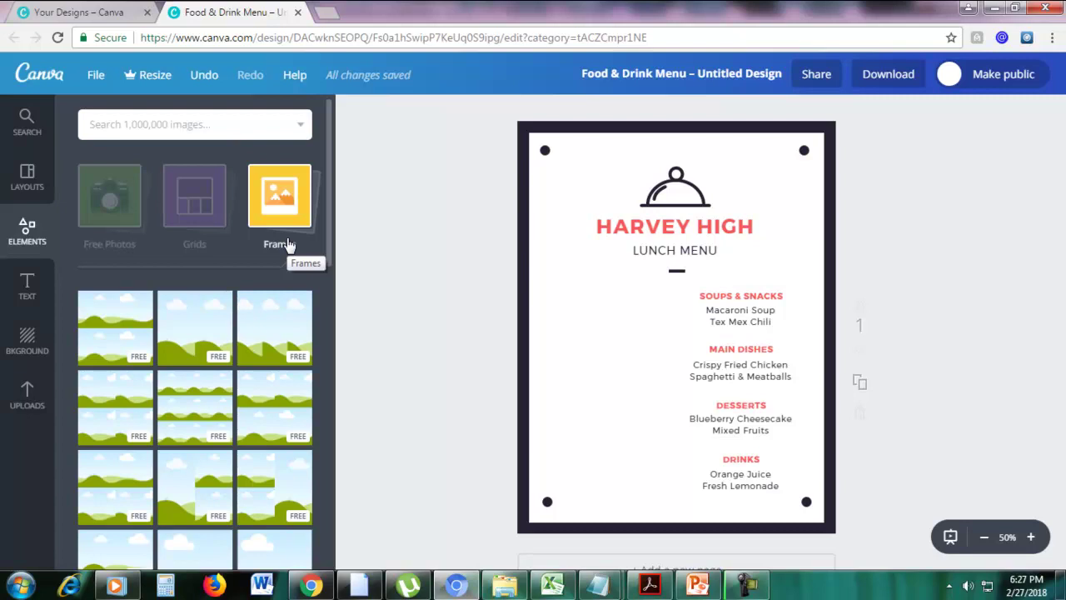
scroll(285, 244, down, 5)
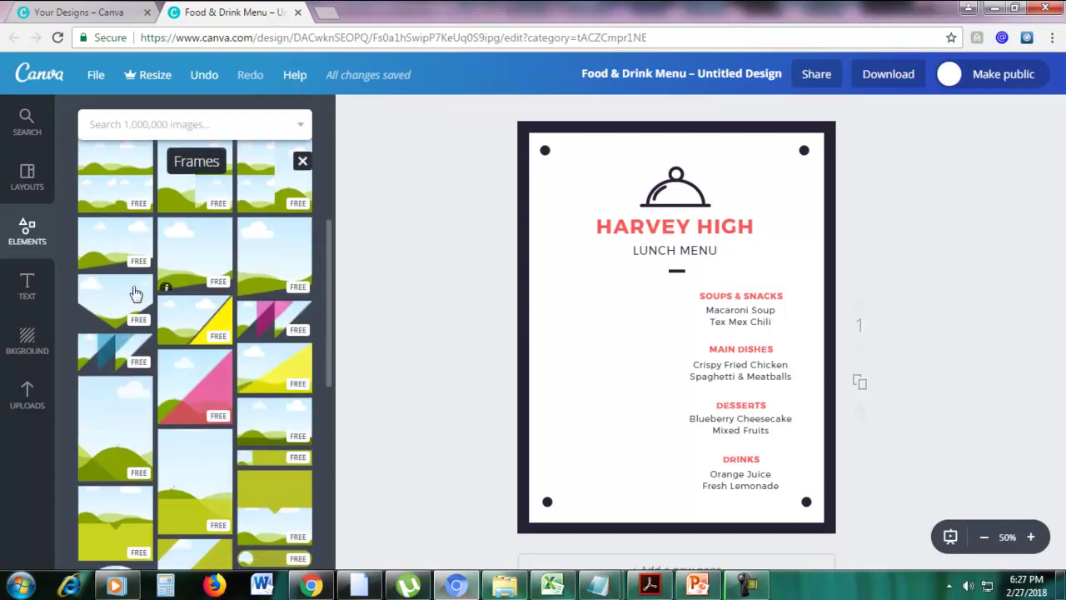
scroll(197, 375, down, 3)
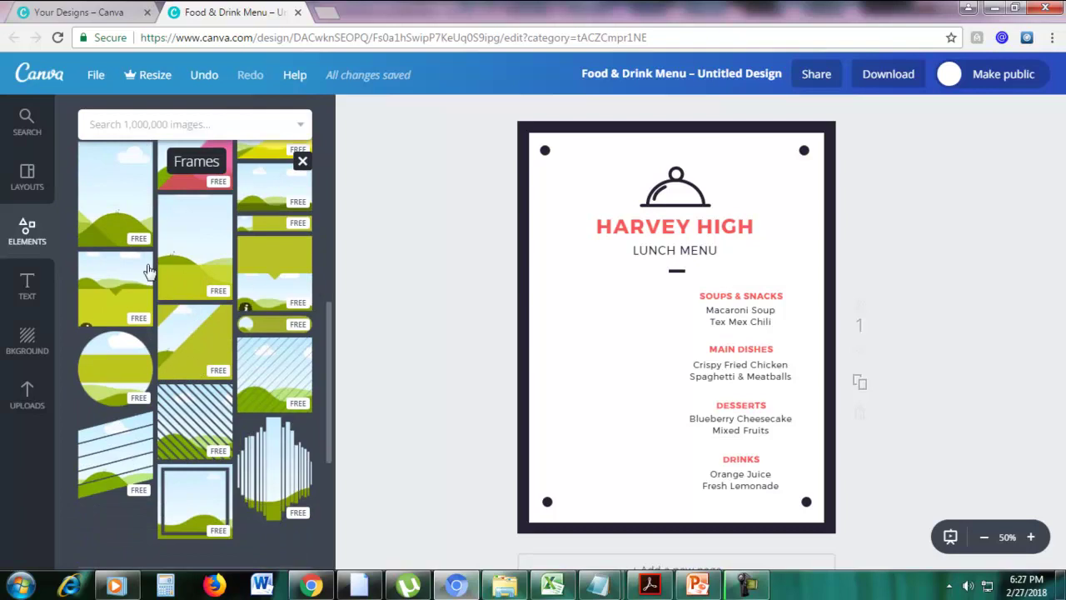
scroll(225, 267, down, 10)
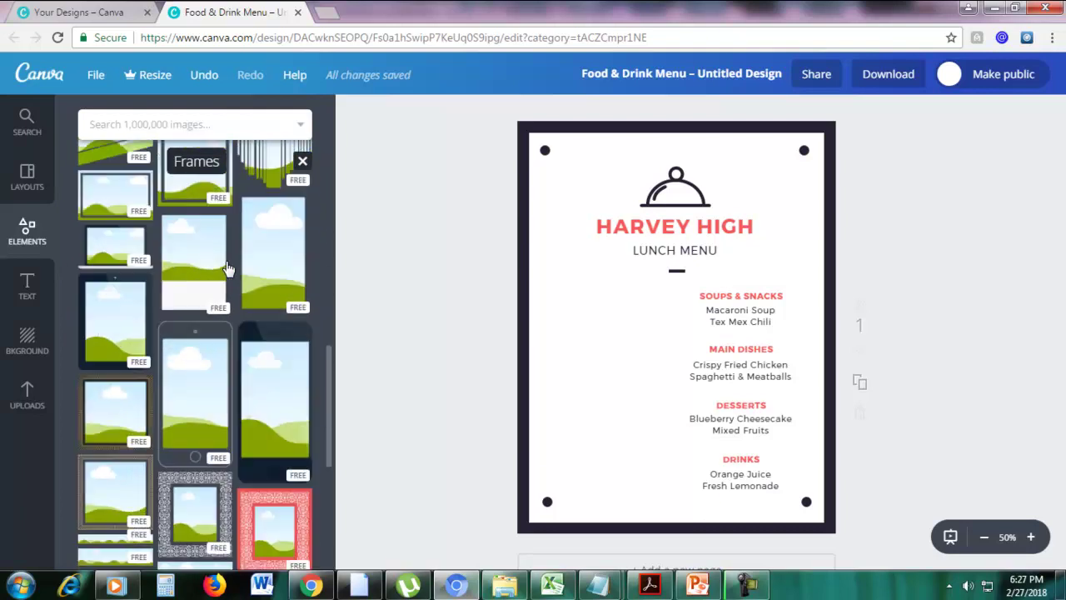
scroll(225, 266, down, 8)
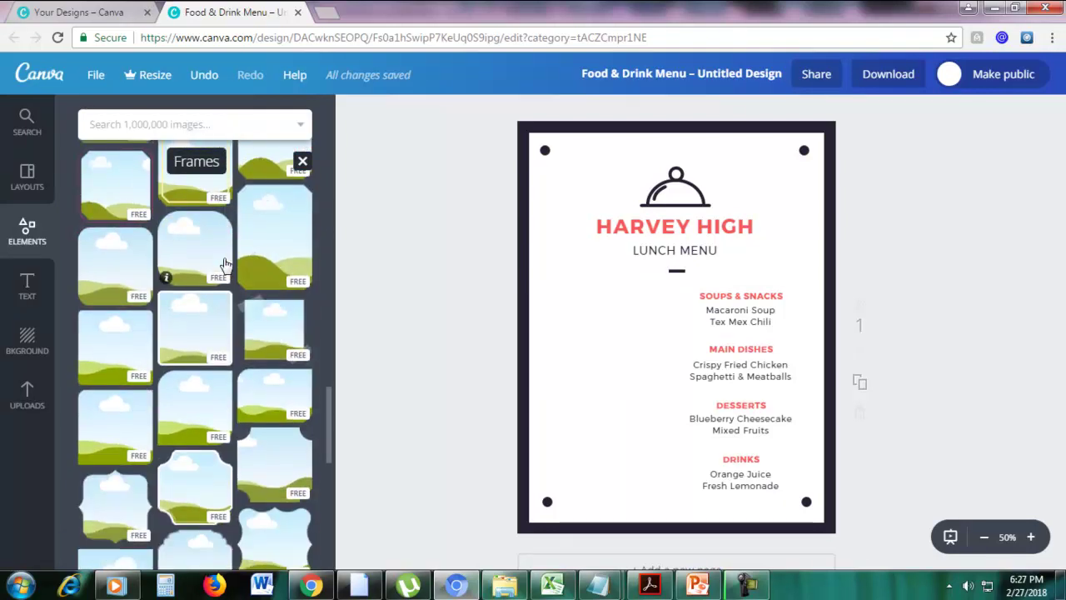
scroll(225, 265, down, 3)
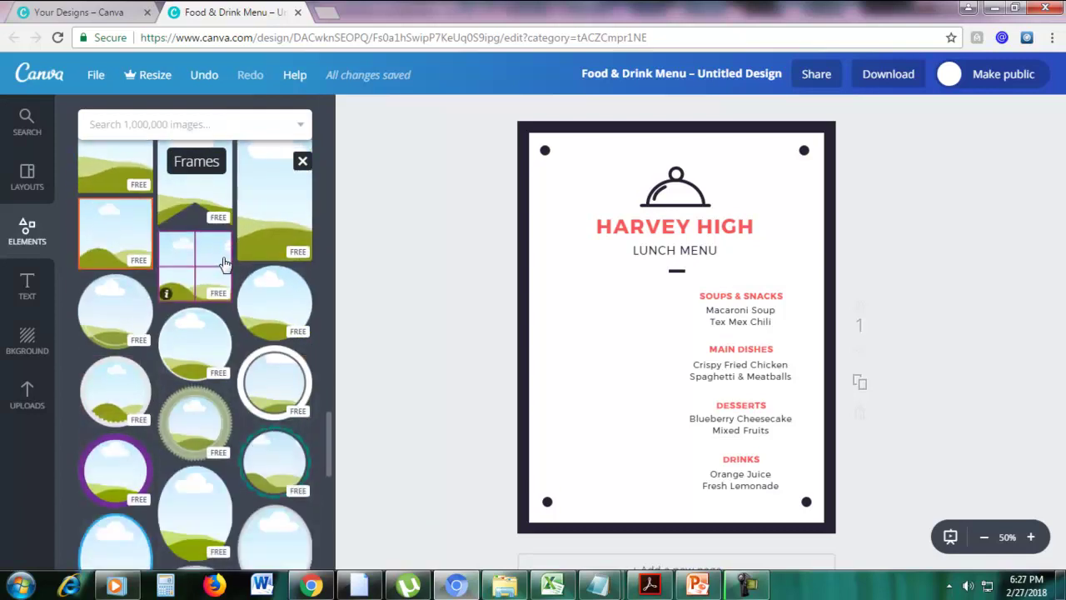
drag(275, 302, 640, 310)
drag(742, 227, 634, 334)
drag(600, 376, 619, 319)
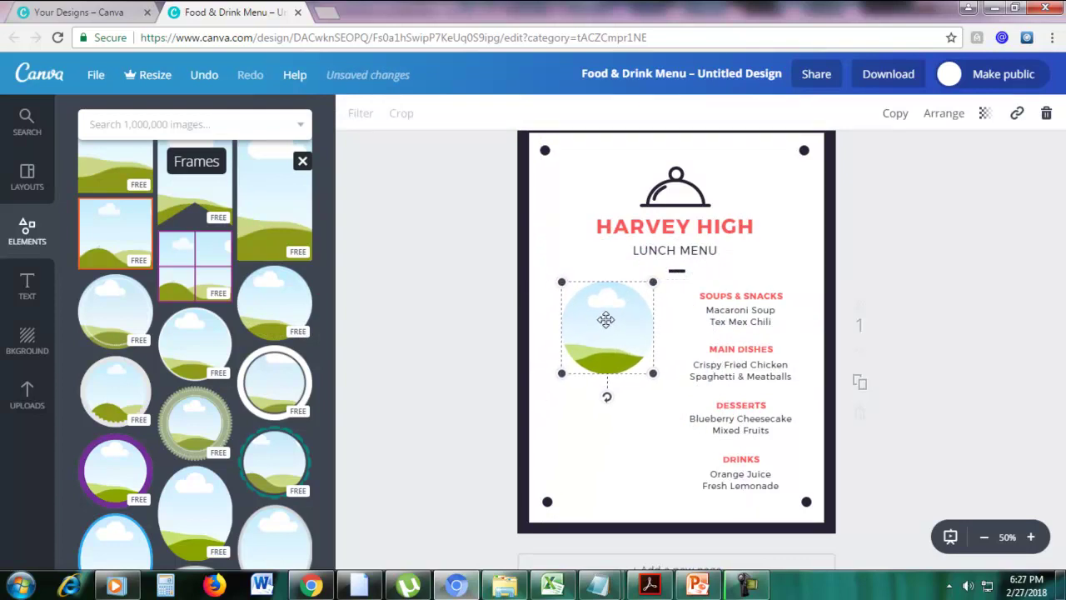
Step: Duplicate the circle frame and place the copy below the original
click(895, 114)
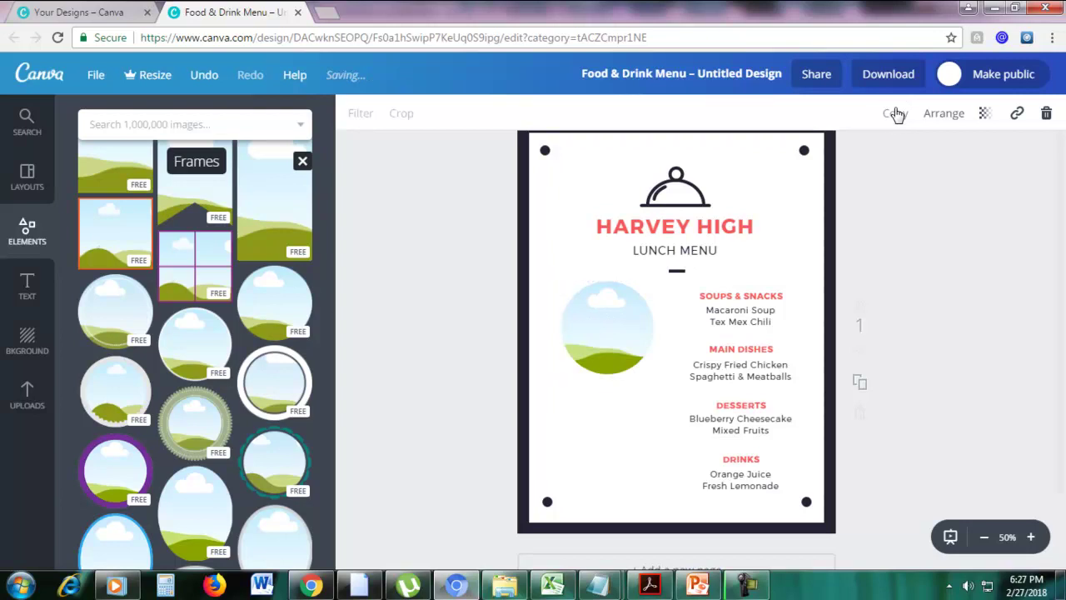
drag(625, 344, 622, 434)
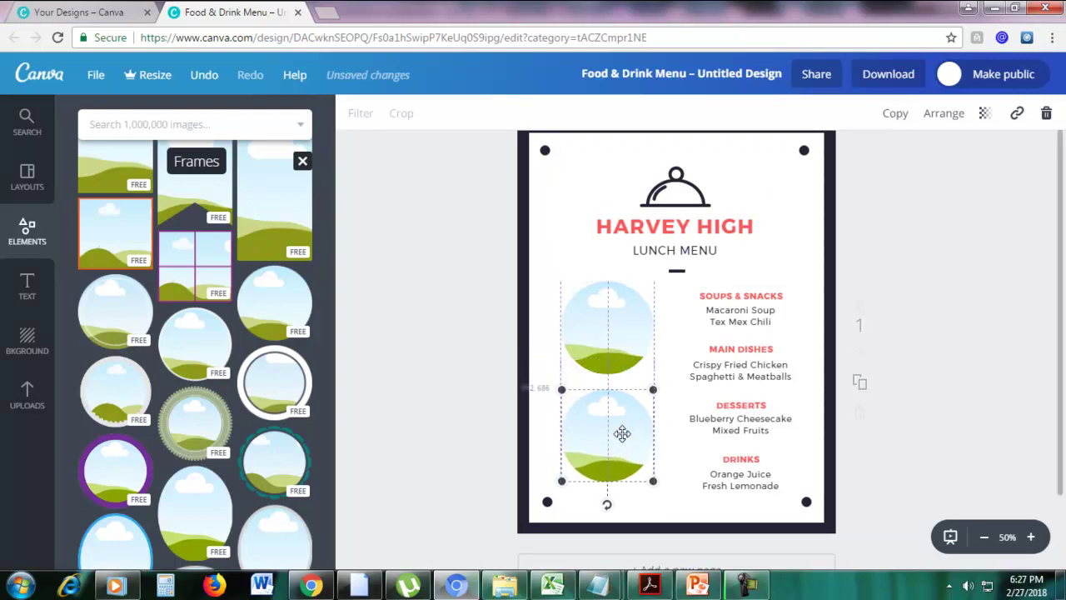
click(993, 340)
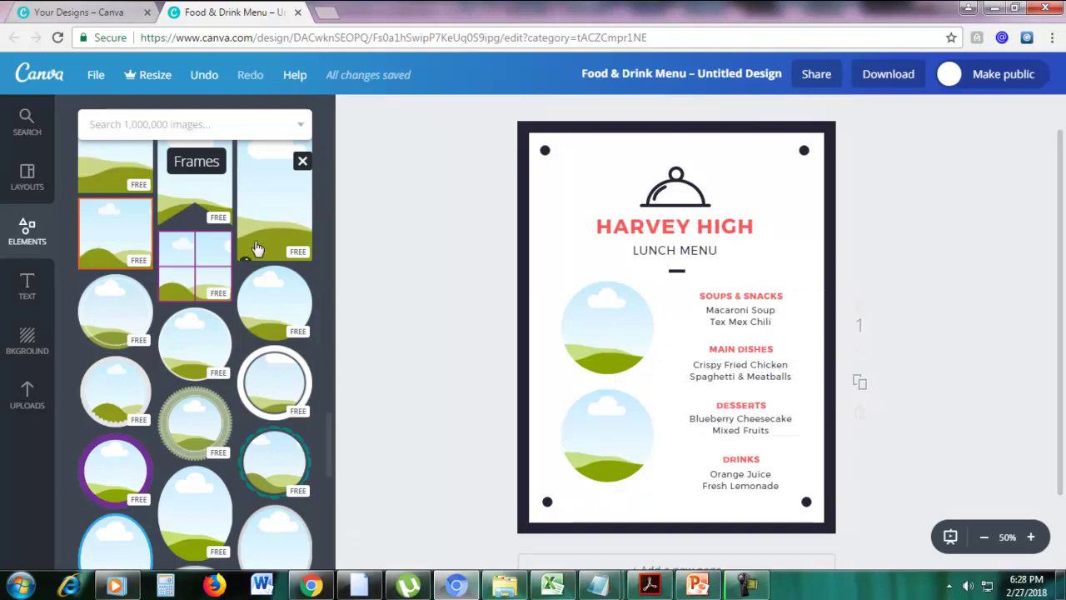
click(168, 131)
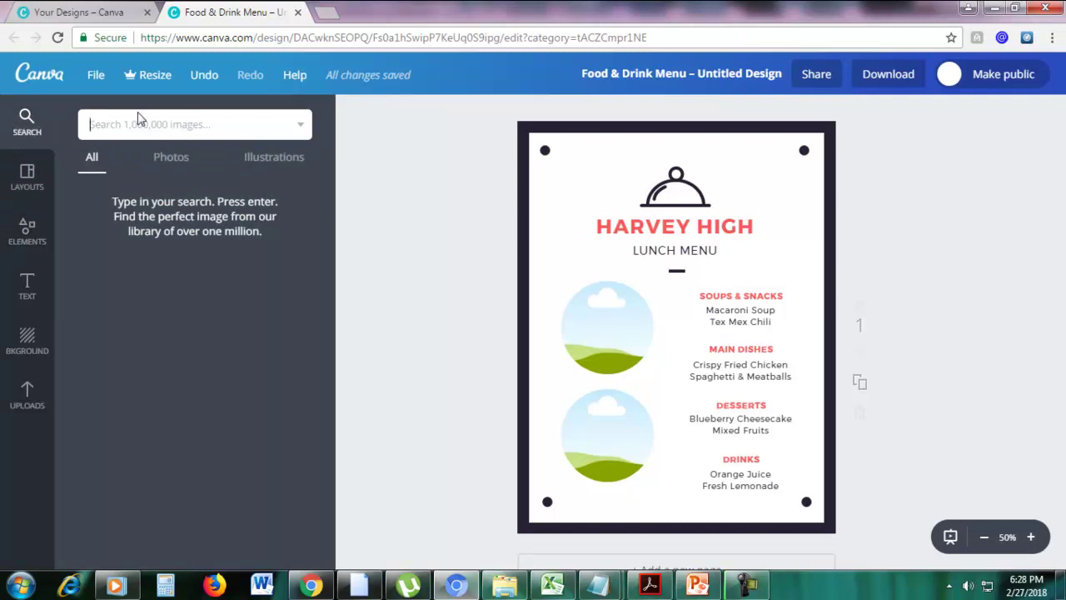
text(fried chic)
key(Return)
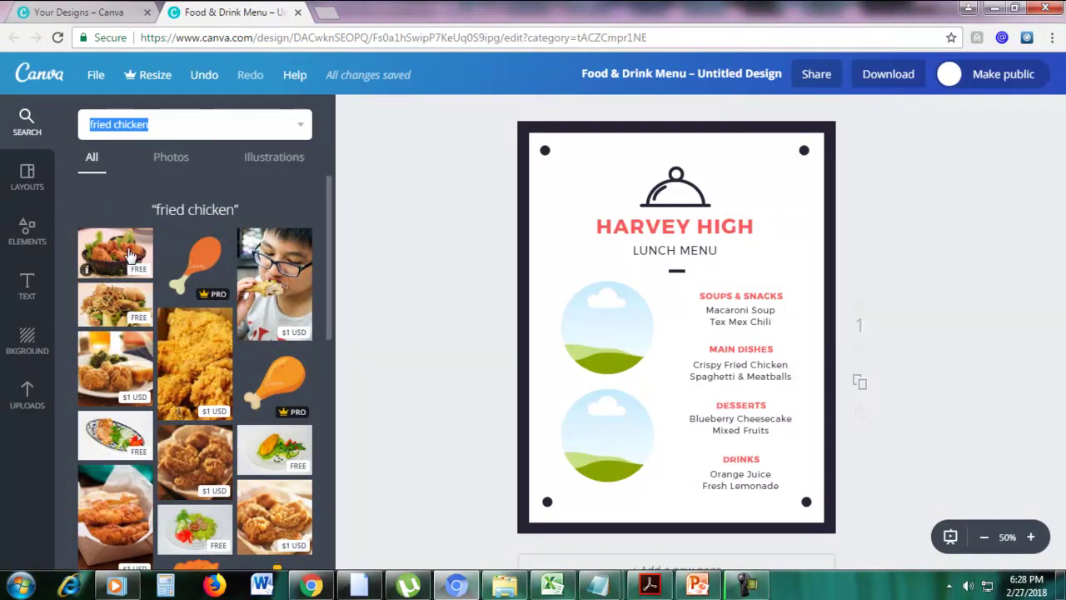
scroll(129, 256, down, 1)
scroll(129, 256, up, 1)
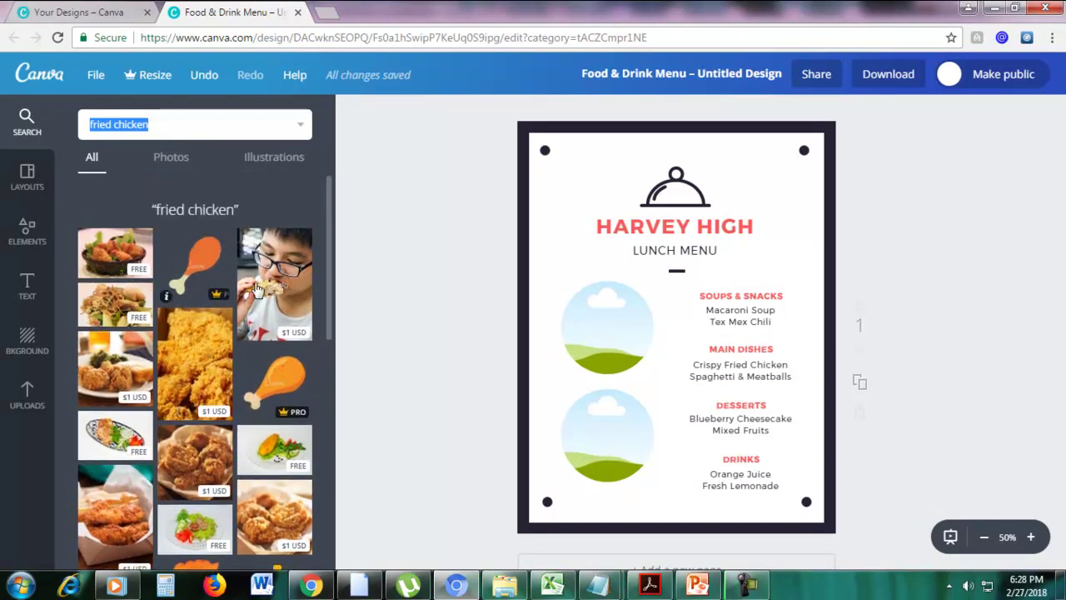
scroll(257, 306, down, 2)
scroll(250, 312, down, 1)
scroll(223, 337, down, 2)
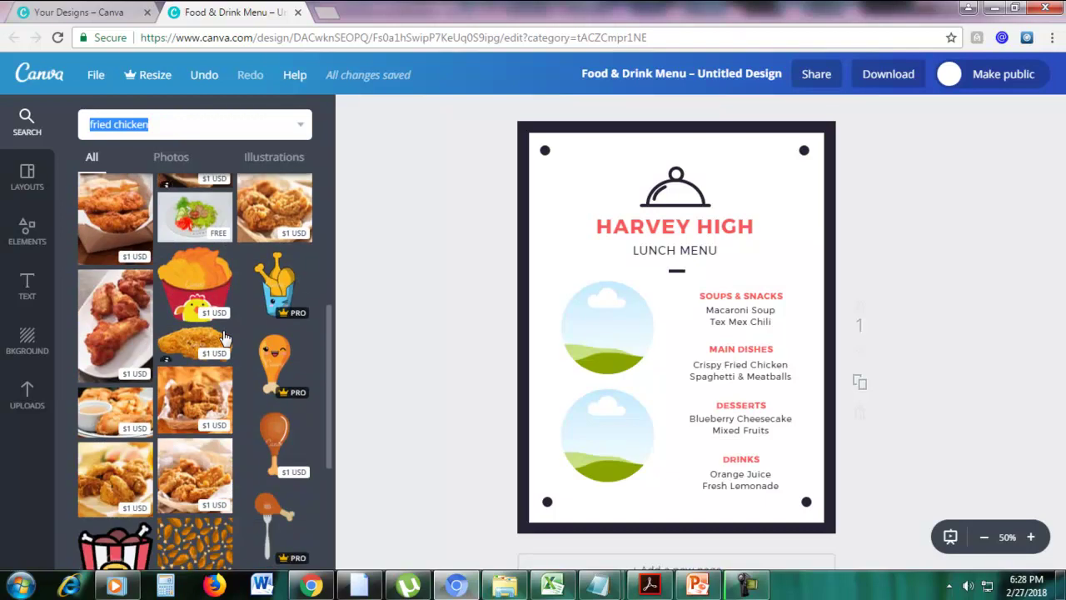
scroll(224, 338, up, 3)
scroll(223, 337, down, 3)
scroll(223, 338, up, 1)
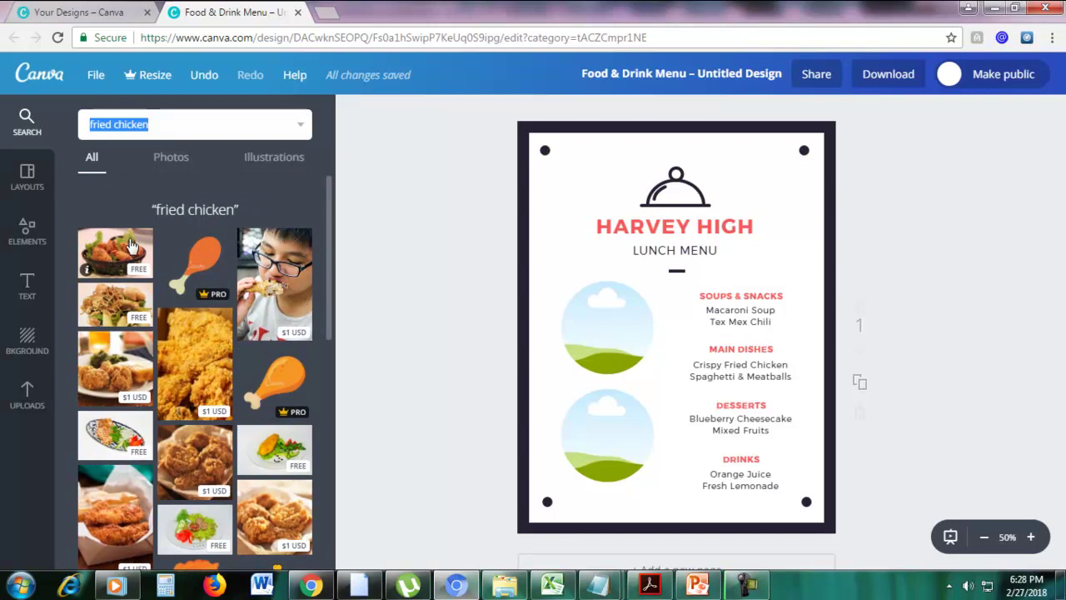
Step: Open pixabay.com in a new tab and search free images for 'fried chicken'
click(332, 9)
text(pixabay.com)
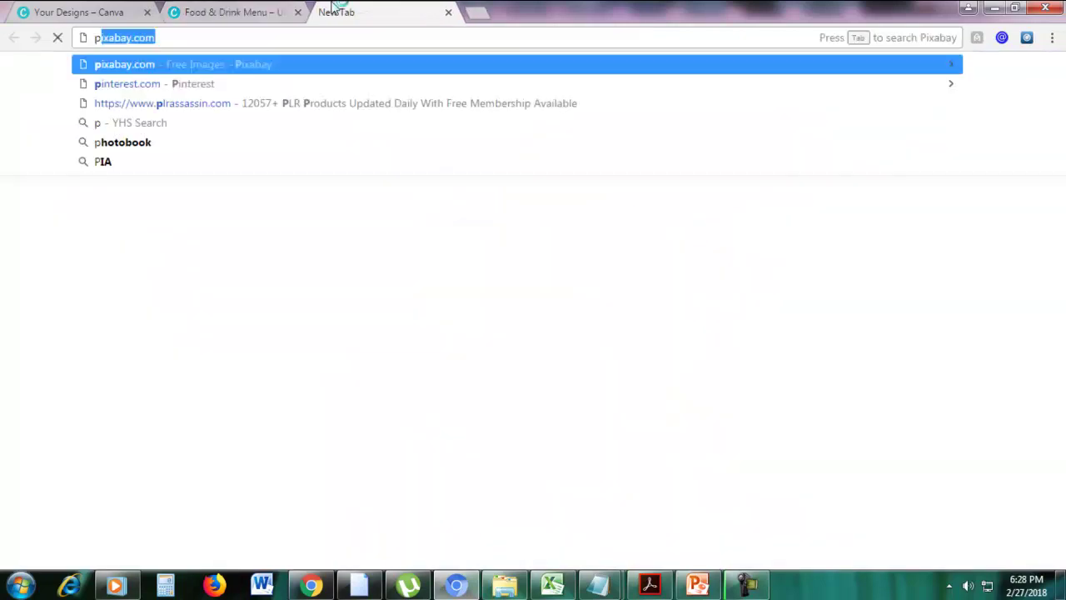
key(Return)
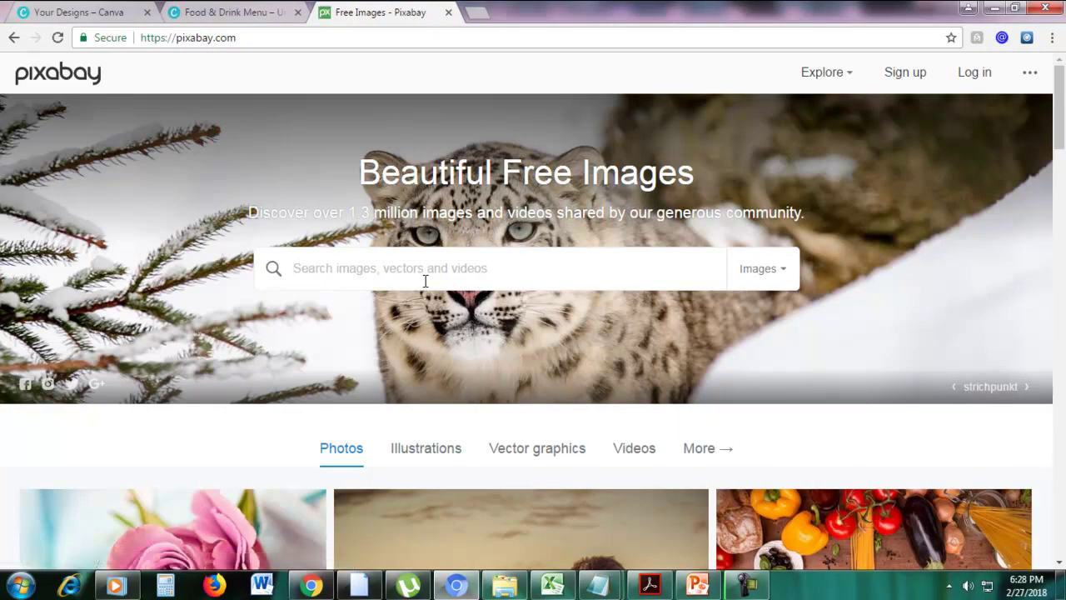
text(fried)
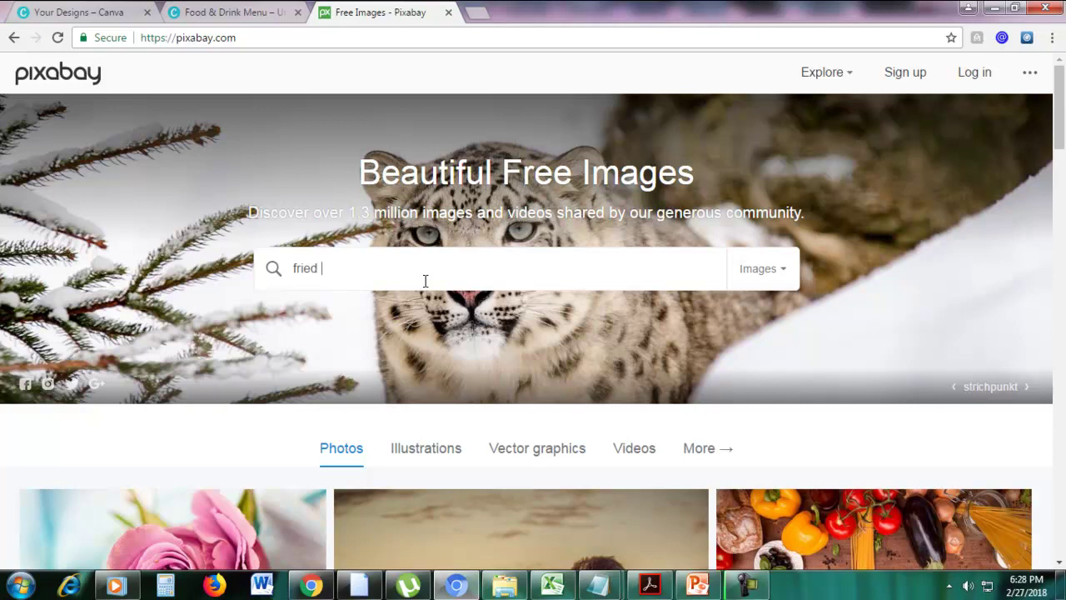
text( chicken)
key(Return)
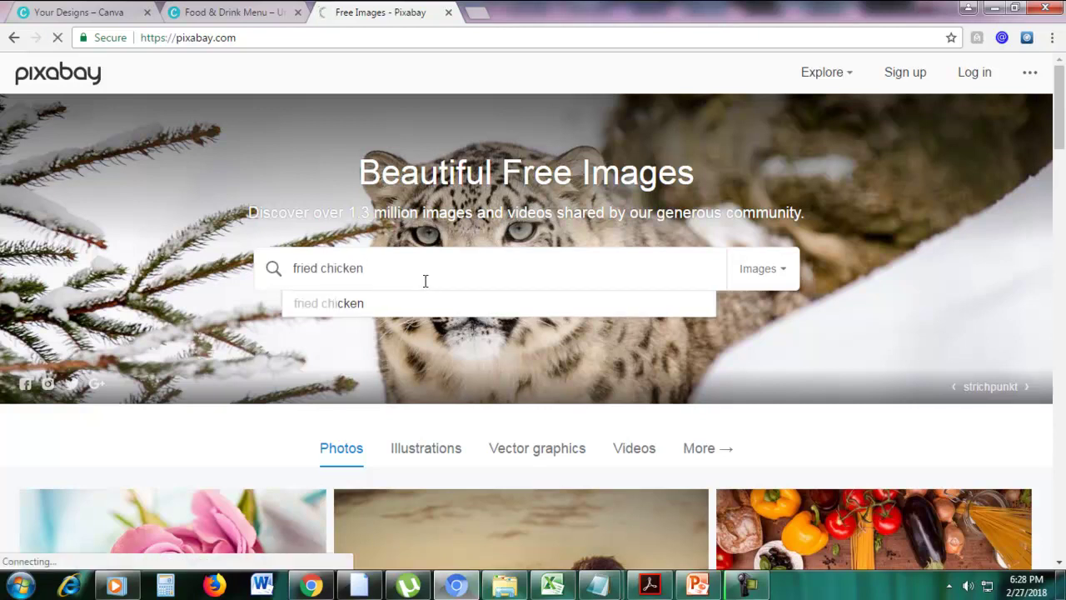
scroll(1004, 306, down, 4)
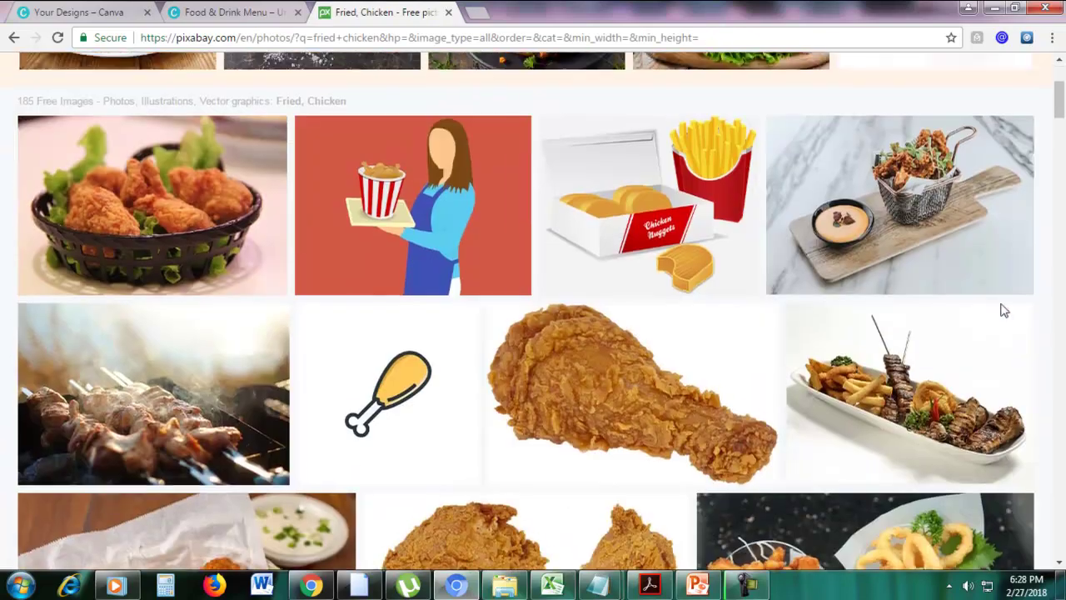
scroll(469, 231, down, 3)
scroll(407, 233, down, 8)
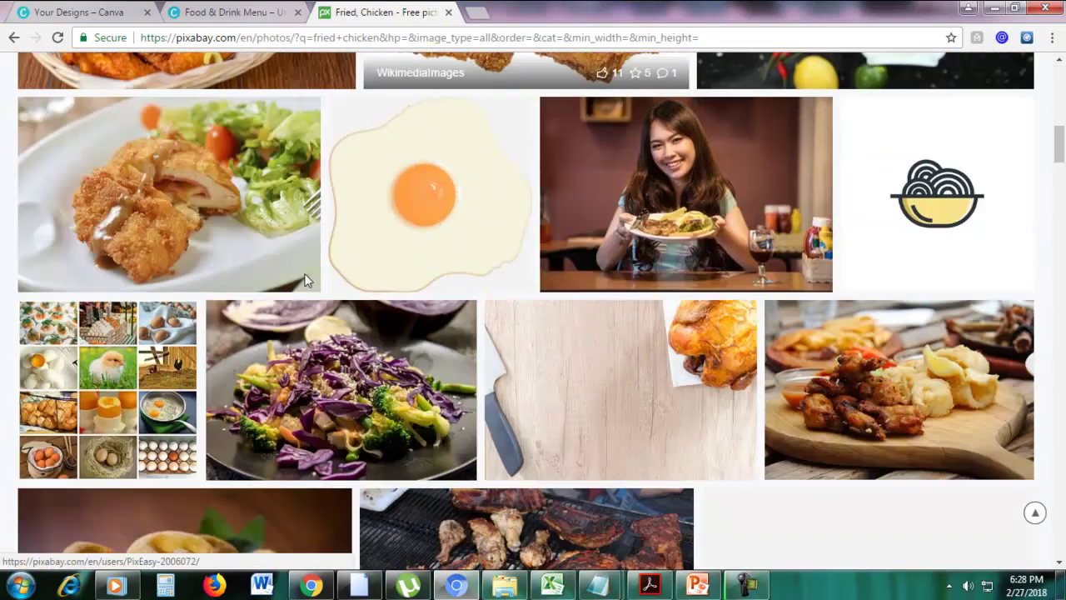
scroll(354, 317, up, 14)
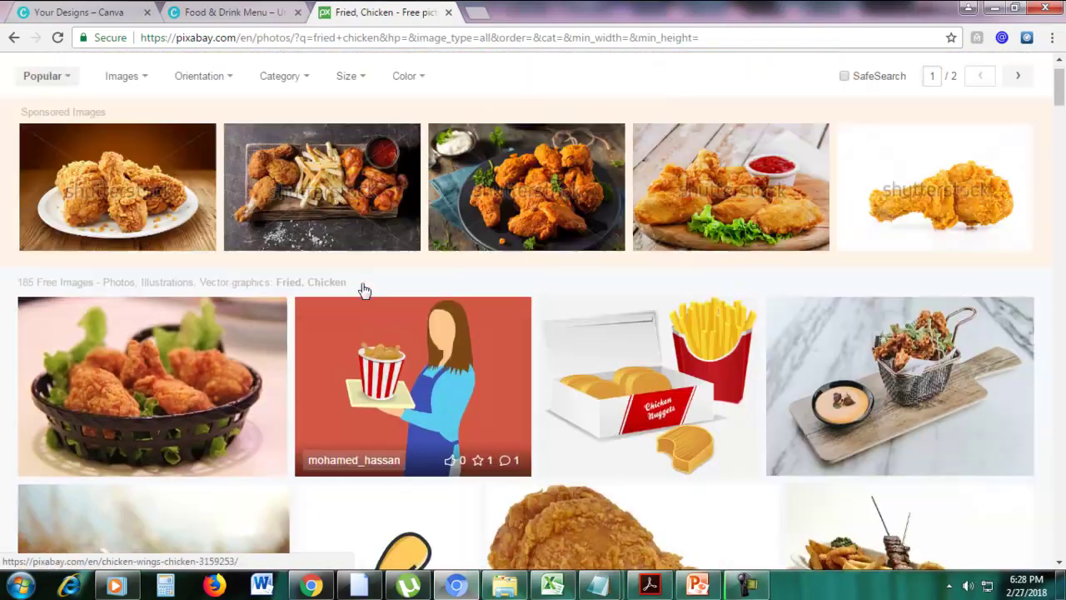
Step: Close the Pixabay tab and place the fried chicken basket photo in the top circle
click(225, 10)
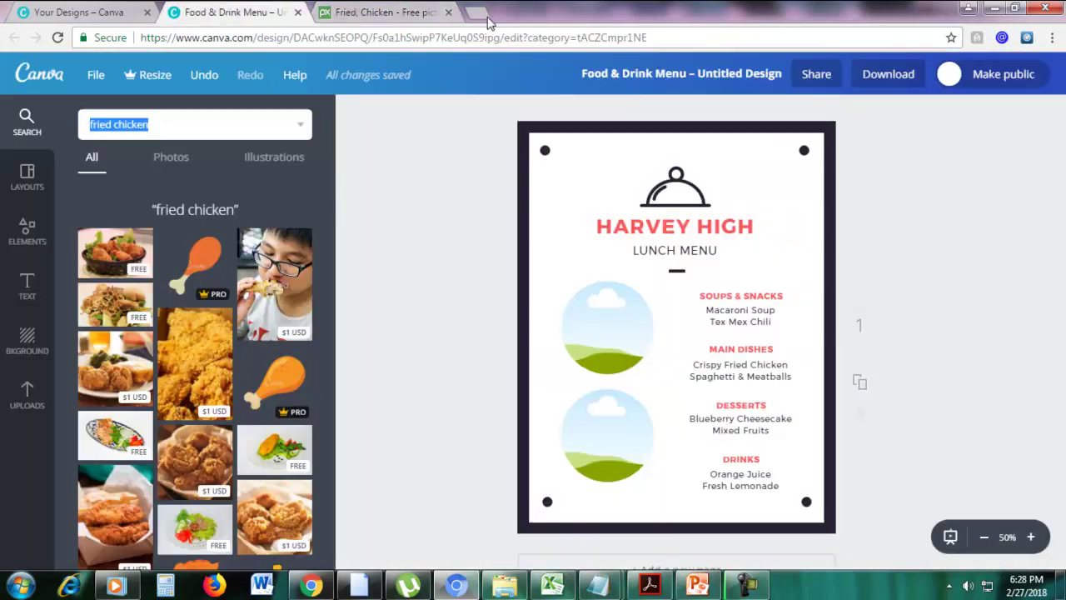
click(448, 13)
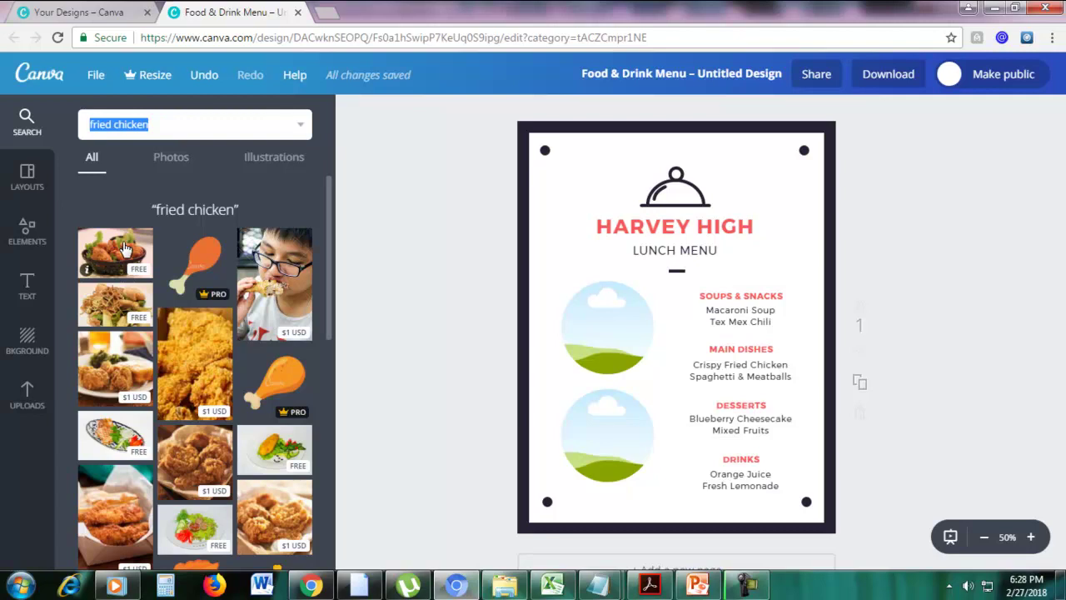
drag(123, 249, 613, 311)
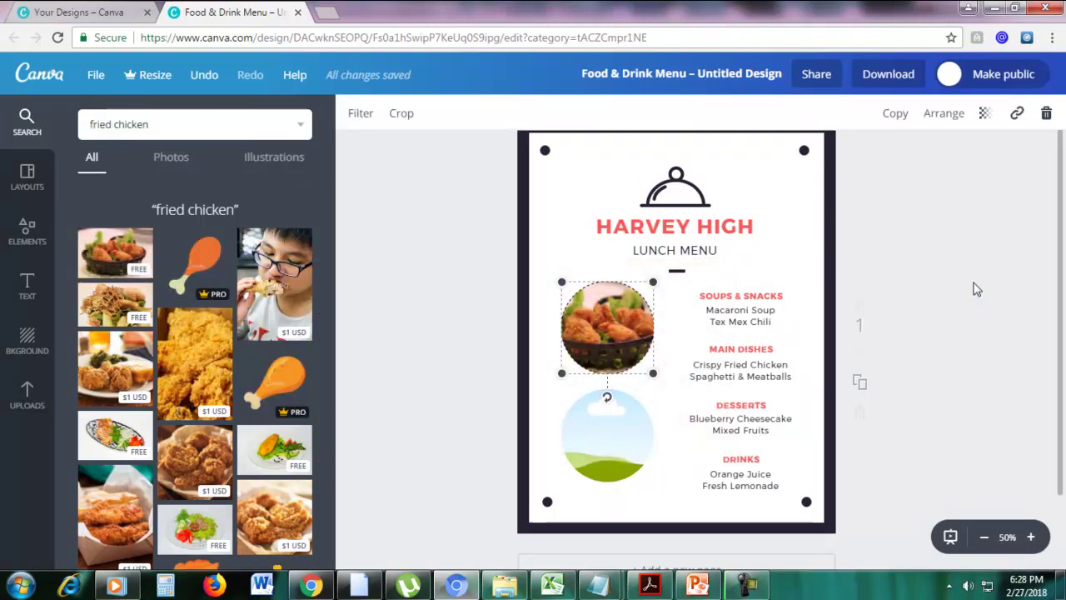
click(669, 403)
click(603, 321)
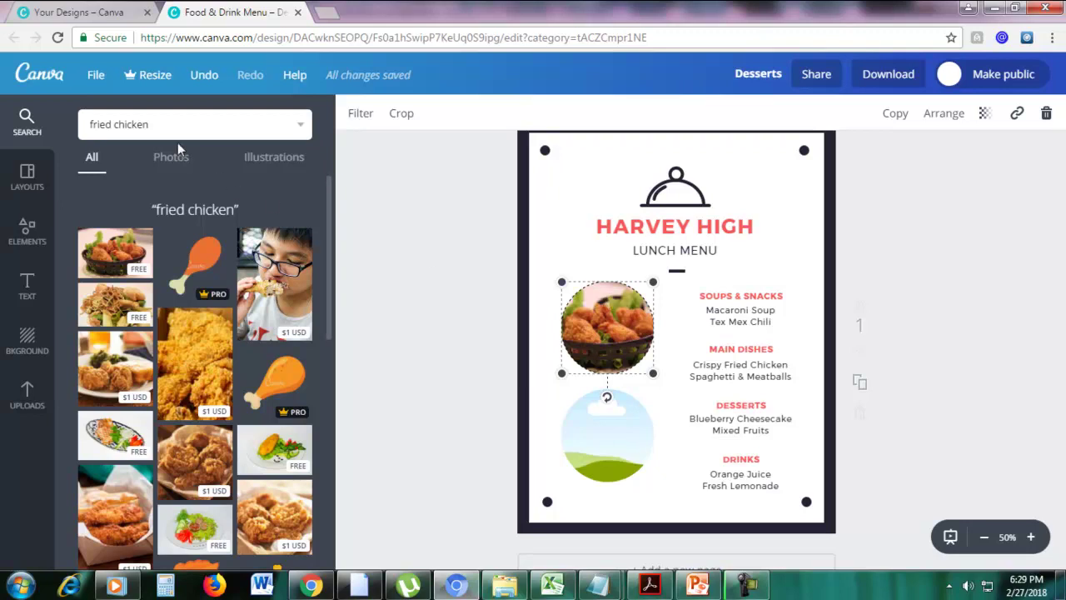
Step: Search images for 'fruit' and put the oranges photo in the lower circle
click(165, 125)
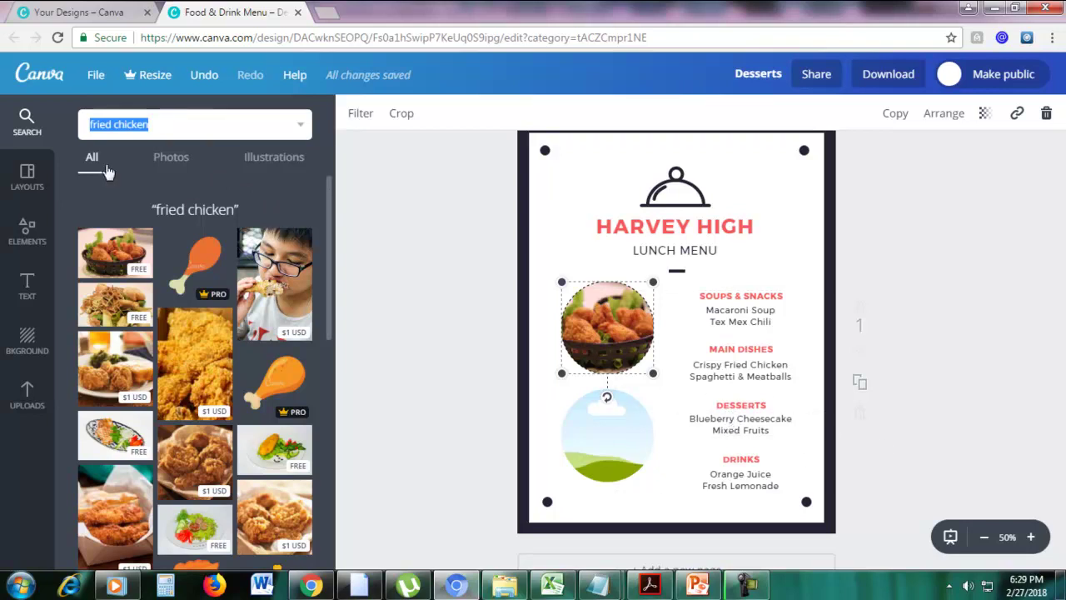
text(fruit)
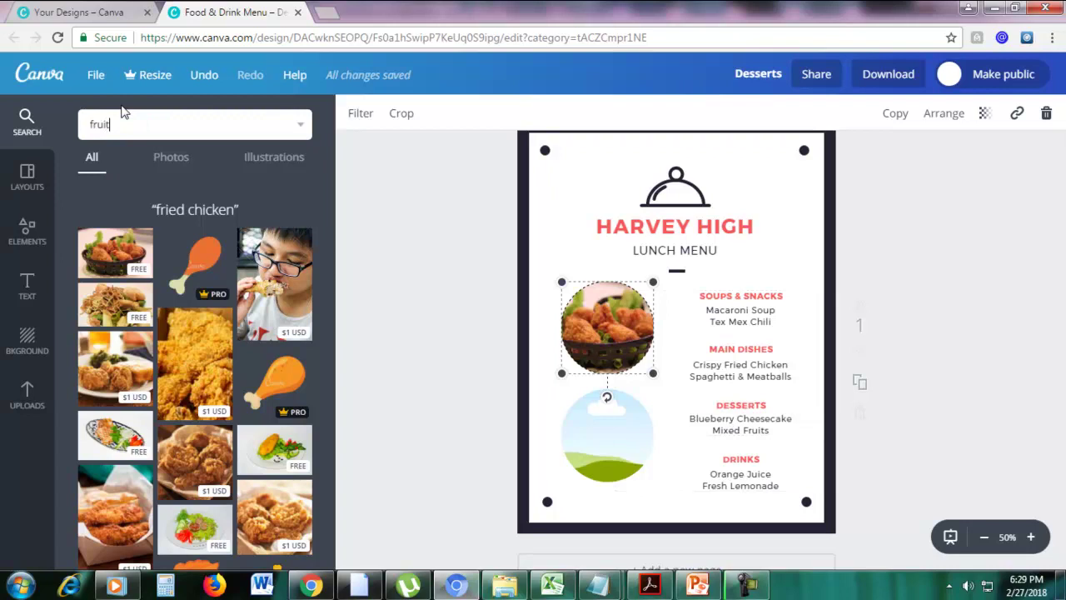
key(Return)
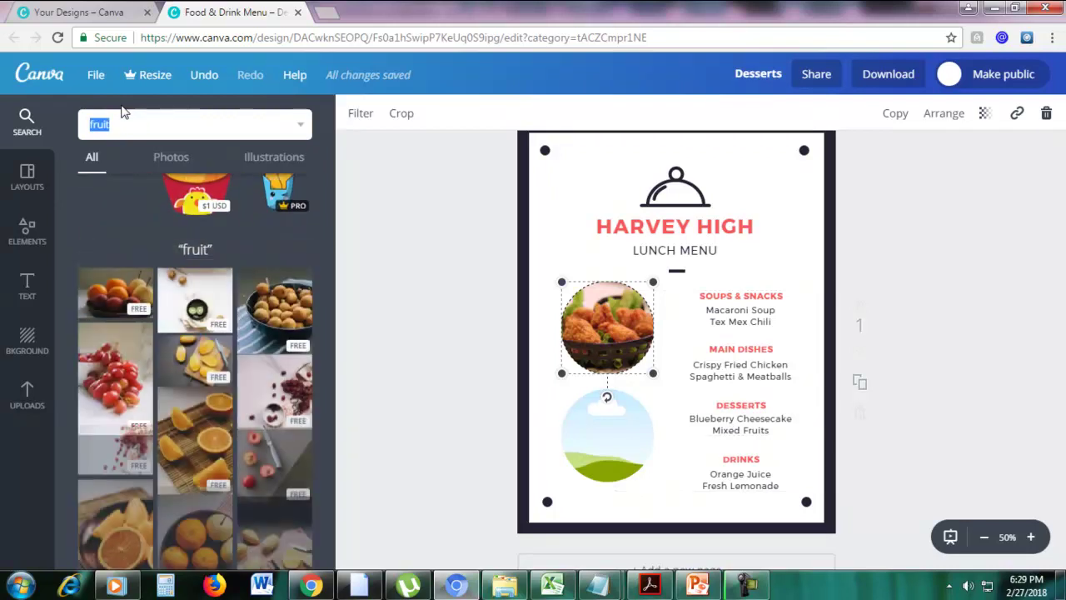
scroll(255, 300, down, 2)
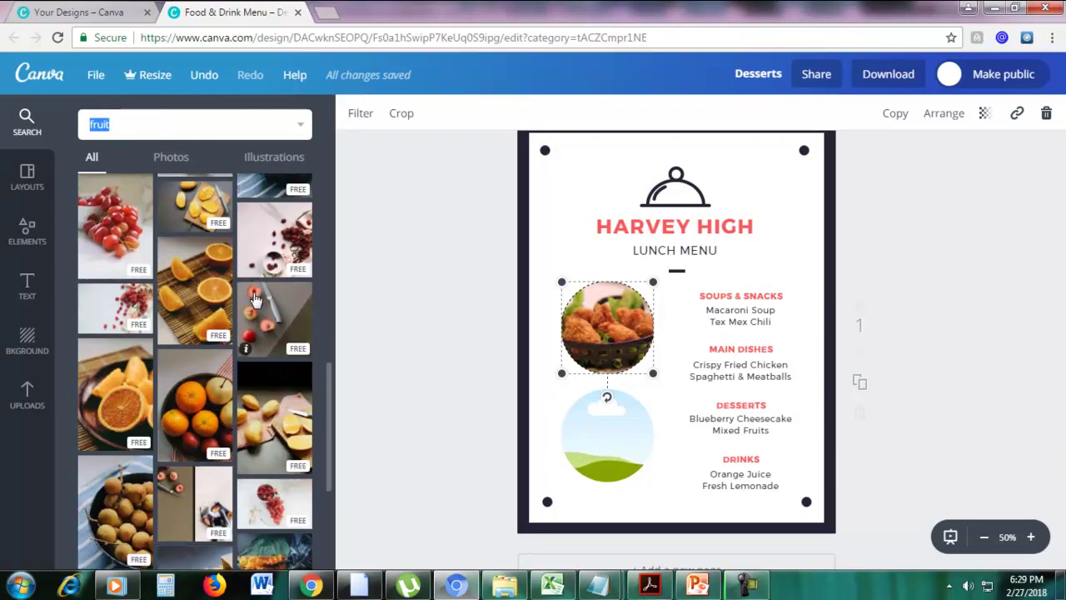
scroll(250, 303, down, 1)
drag(210, 325, 607, 434)
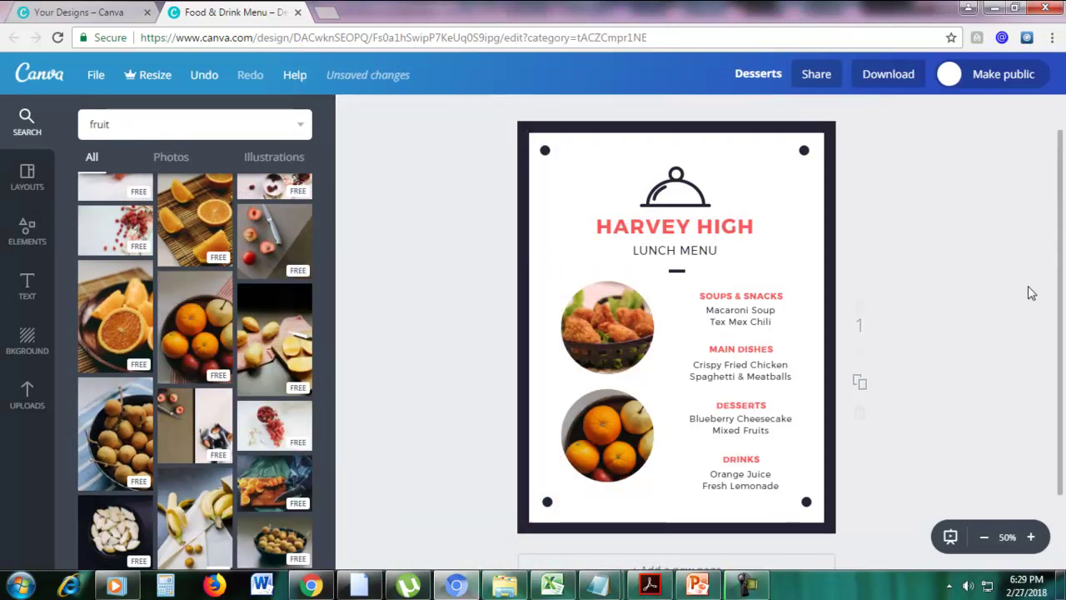
scroll(1028, 292, down, 1)
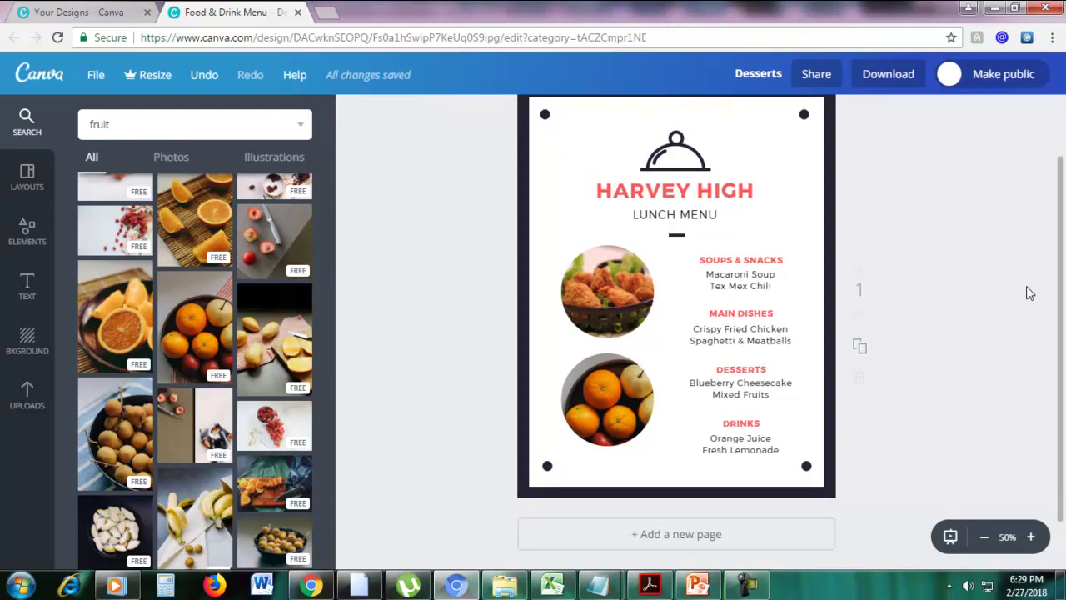
scroll(1028, 293, down, 2)
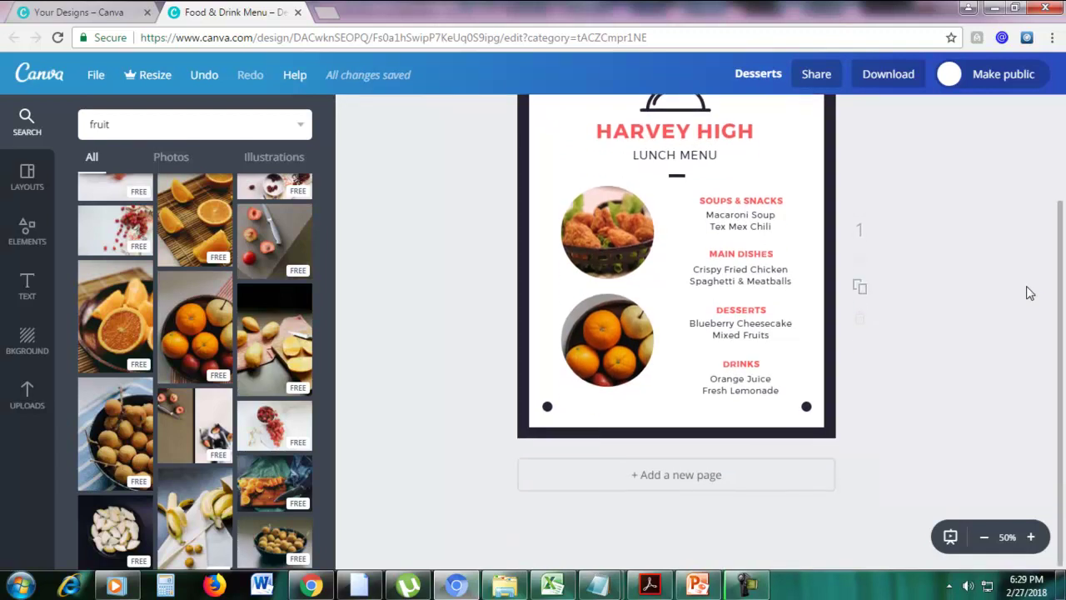
scroll(941, 296, up, 4)
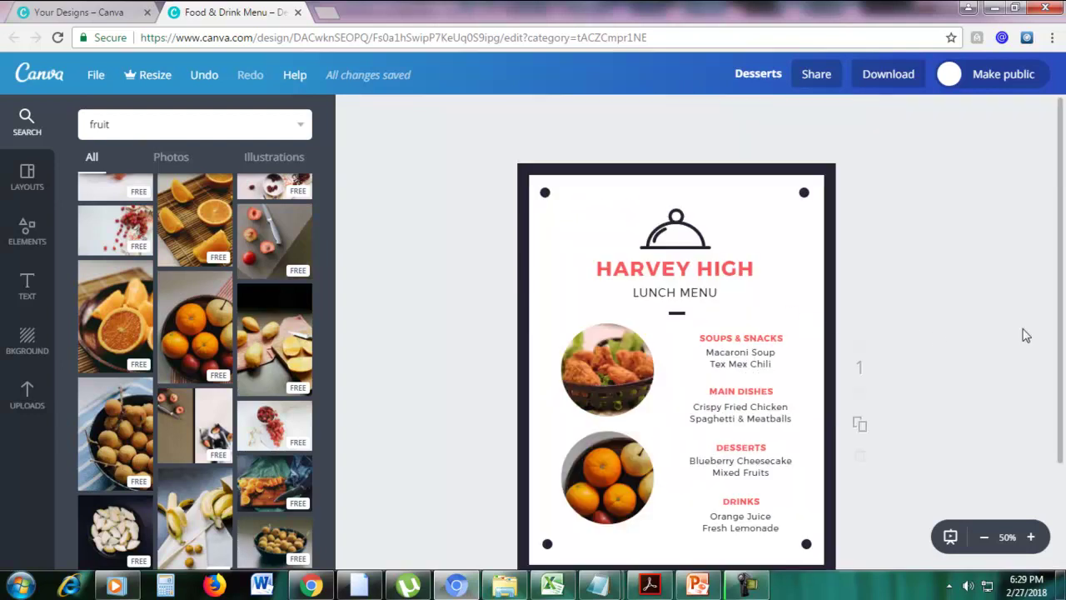
scroll(858, 367, down, 1)
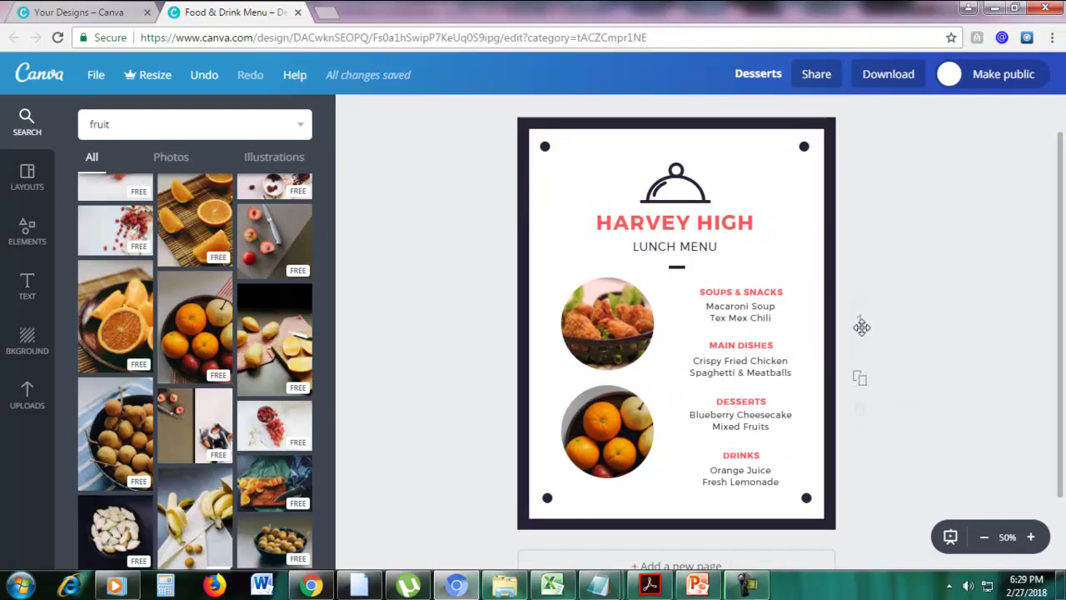
Step: Duplicate the menu as page 2 and delete its chicken and oranges photos
click(861, 381)
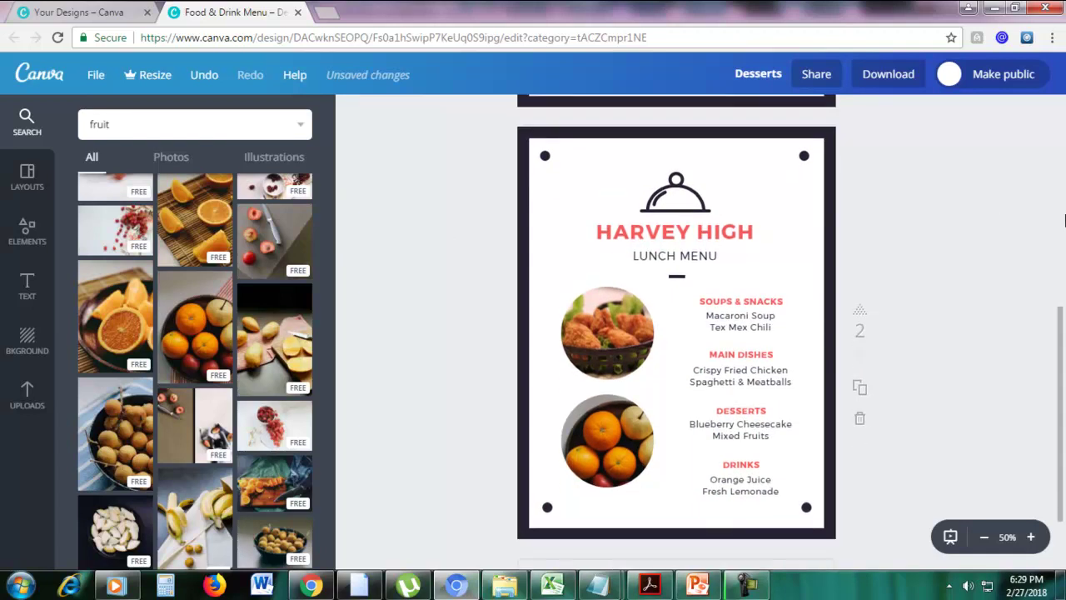
scroll(650, 279, down, 1)
click(641, 279)
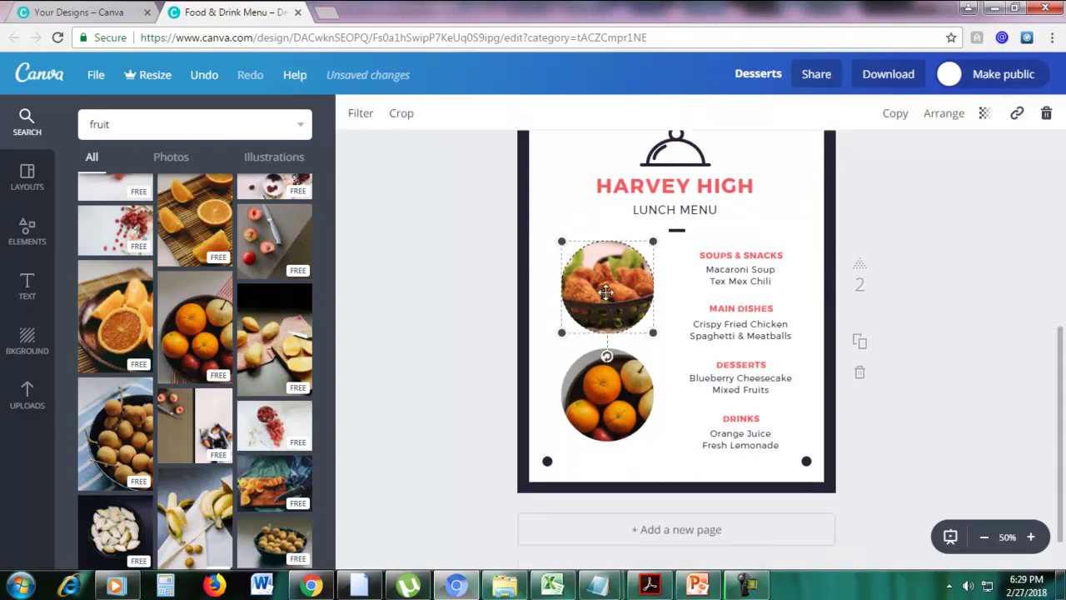
click(1046, 114)
click(1032, 183)
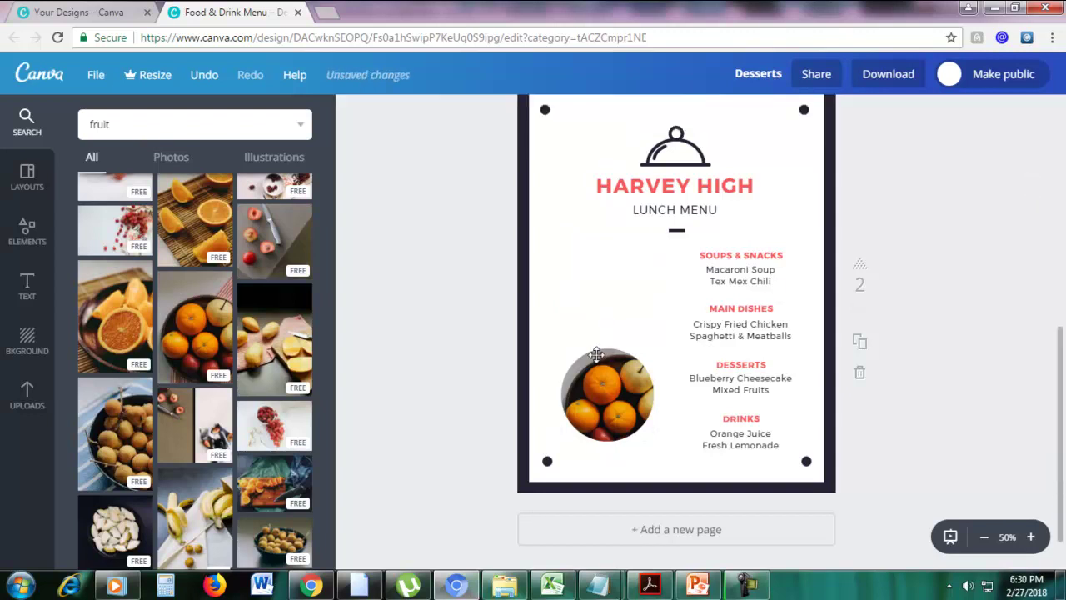
click(1047, 113)
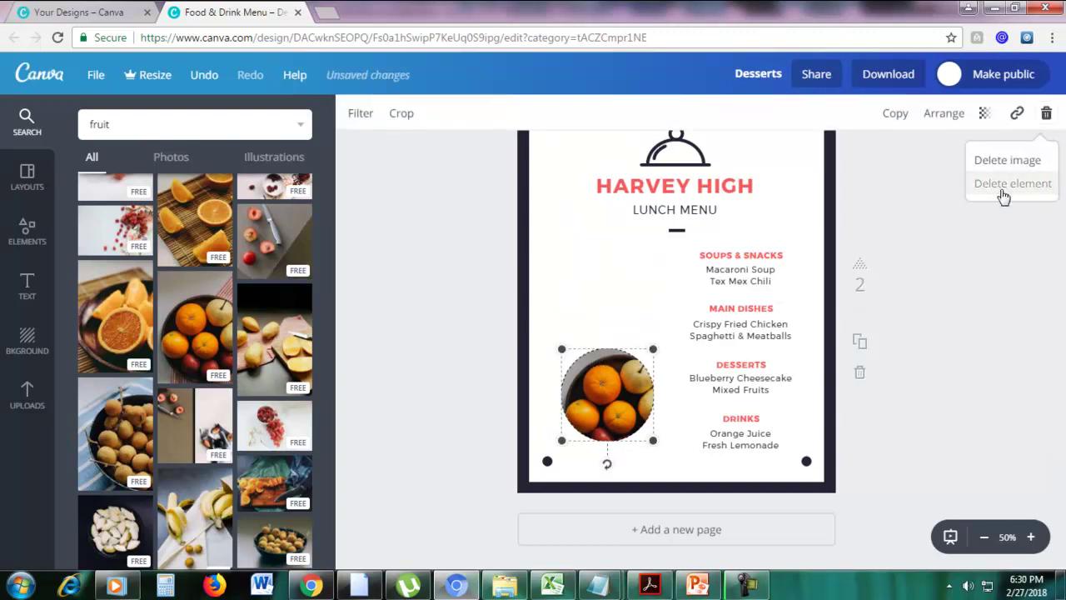
click(1004, 194)
Step: Delete the menu item text group and the LUNCH MENU subtitle from page 2
click(757, 268)
click(1046, 113)
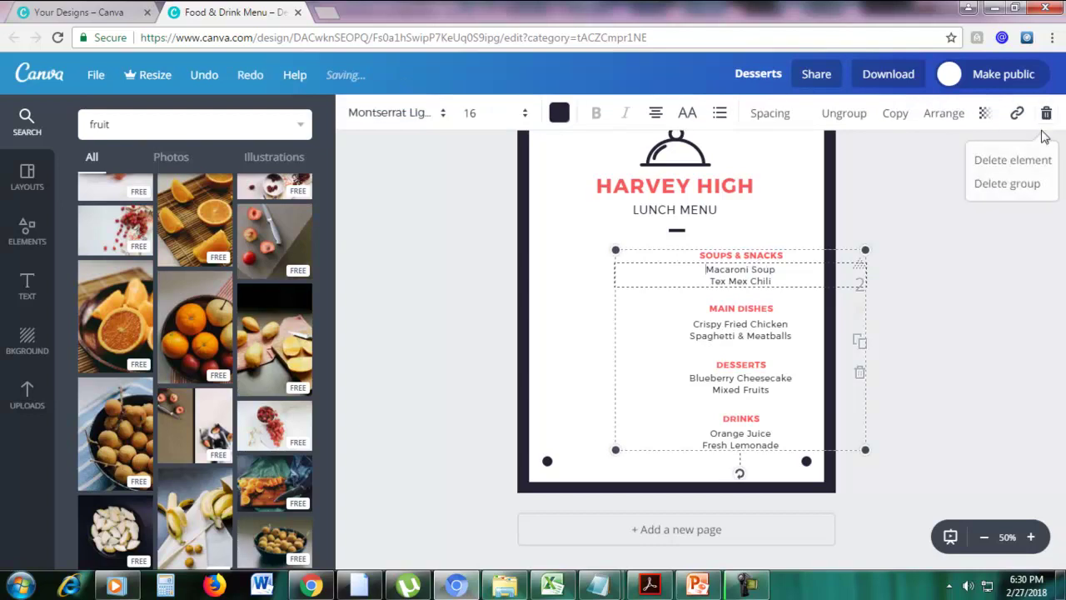
click(1008, 184)
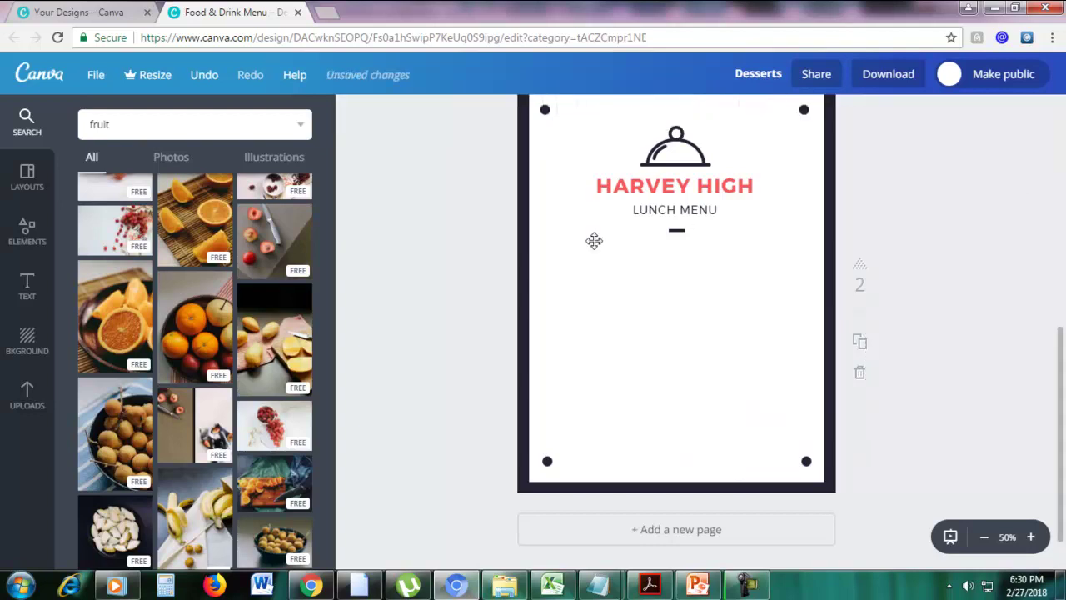
click(676, 233)
click(652, 193)
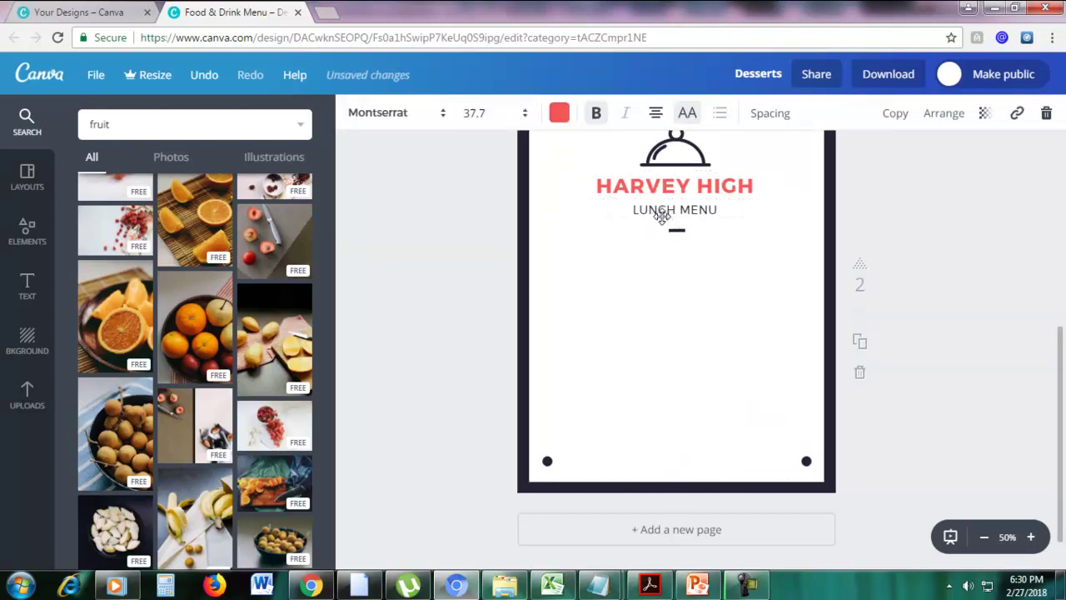
click(662, 209)
click(1048, 114)
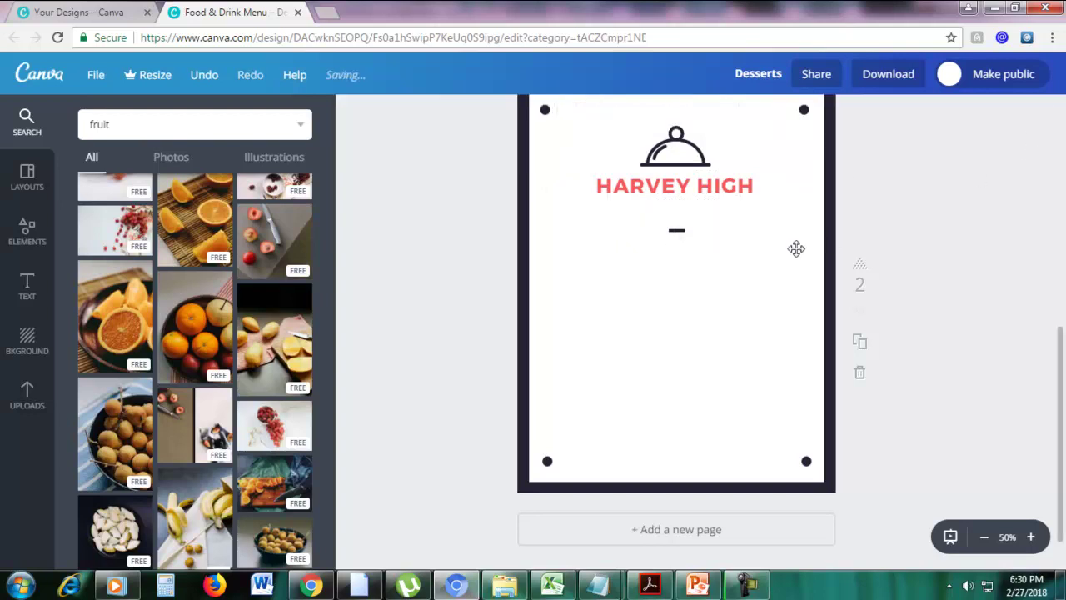
scroll(934, 237, up, 3)
scroll(931, 238, down, 3)
scroll(904, 240, up, 1)
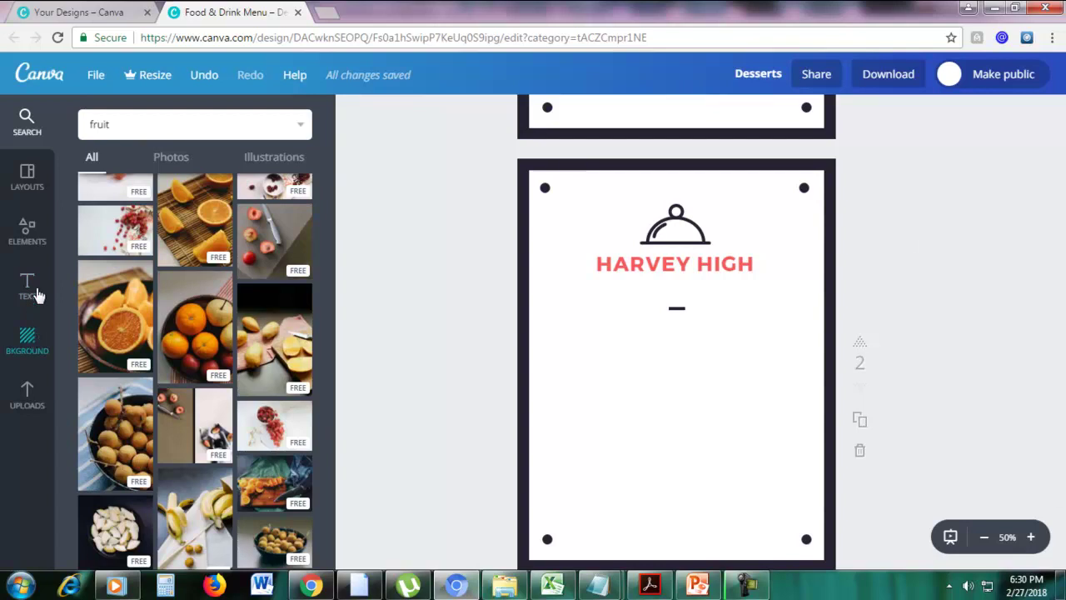
Step: Place a 3x3 frame grid from Elements > Frames, sized and centred under the title
click(19, 239)
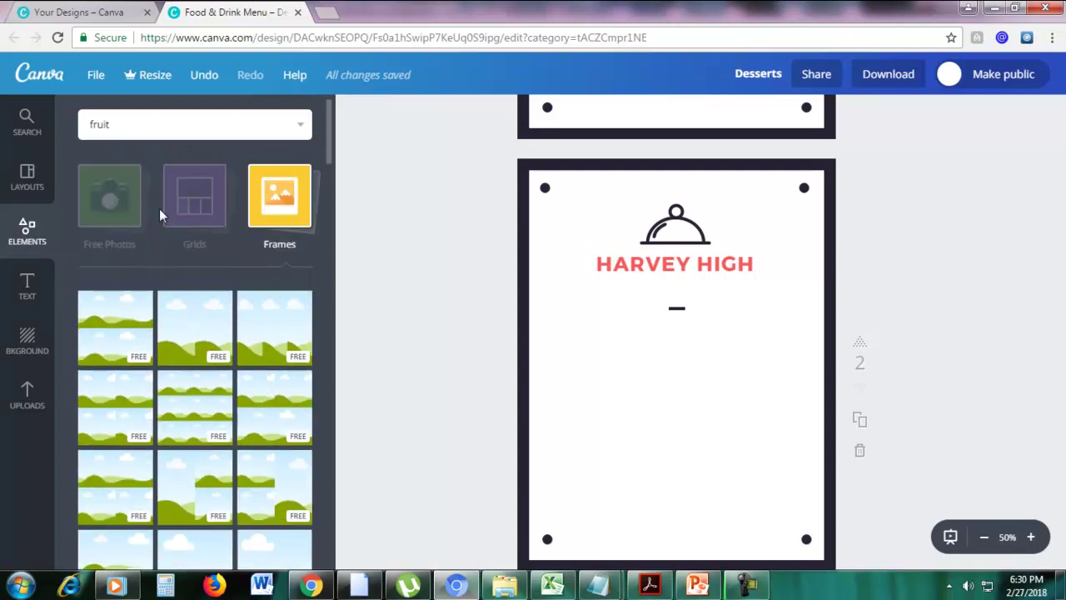
click(302, 208)
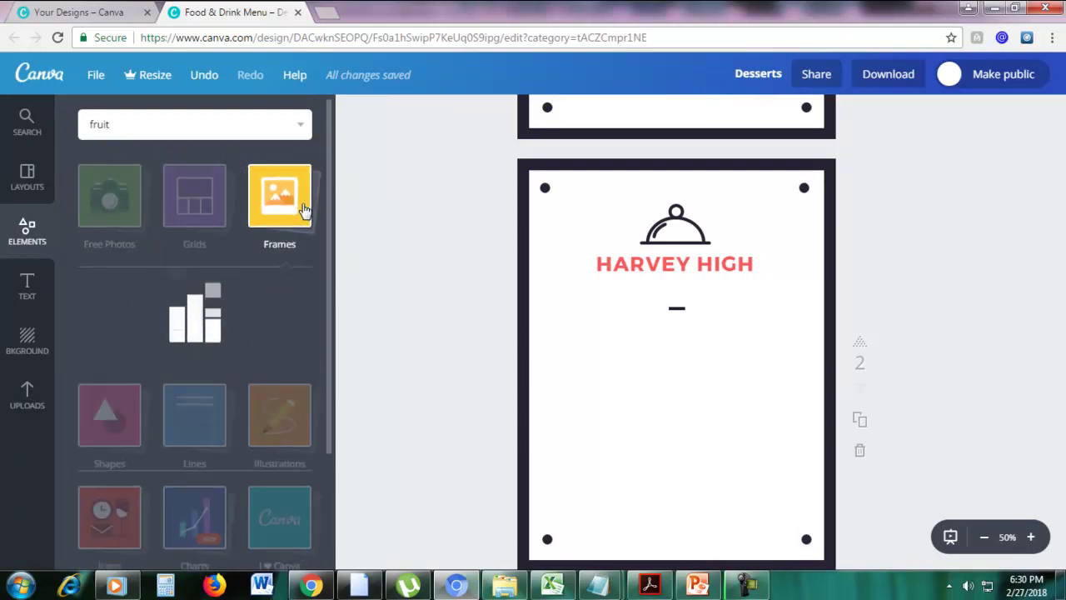
scroll(282, 237, down, 1)
scroll(182, 353, down, 3)
drag(209, 340, 678, 388)
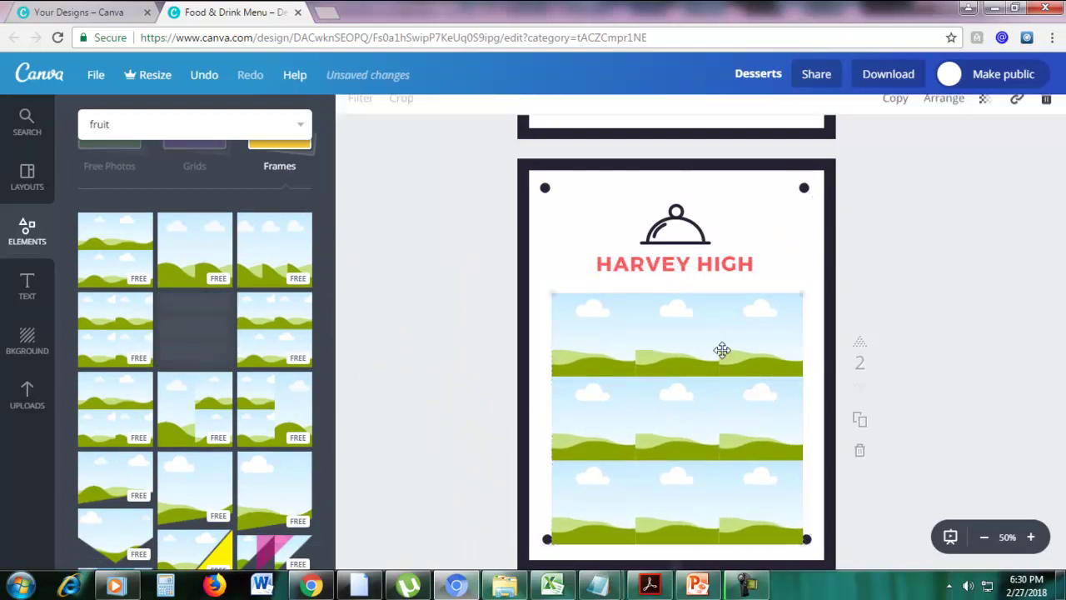
drag(800, 295, 789, 310)
drag(750, 350, 742, 300)
Step: Retype the HARVEY HIGH heading on page 2 as FRUITS
double_click(718, 267)
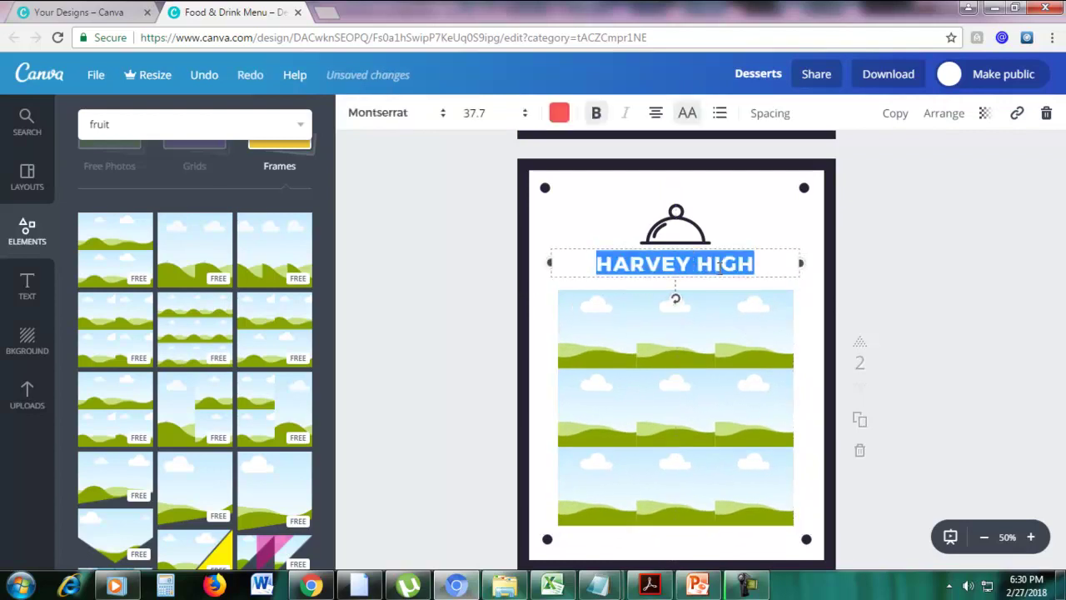
text(F)
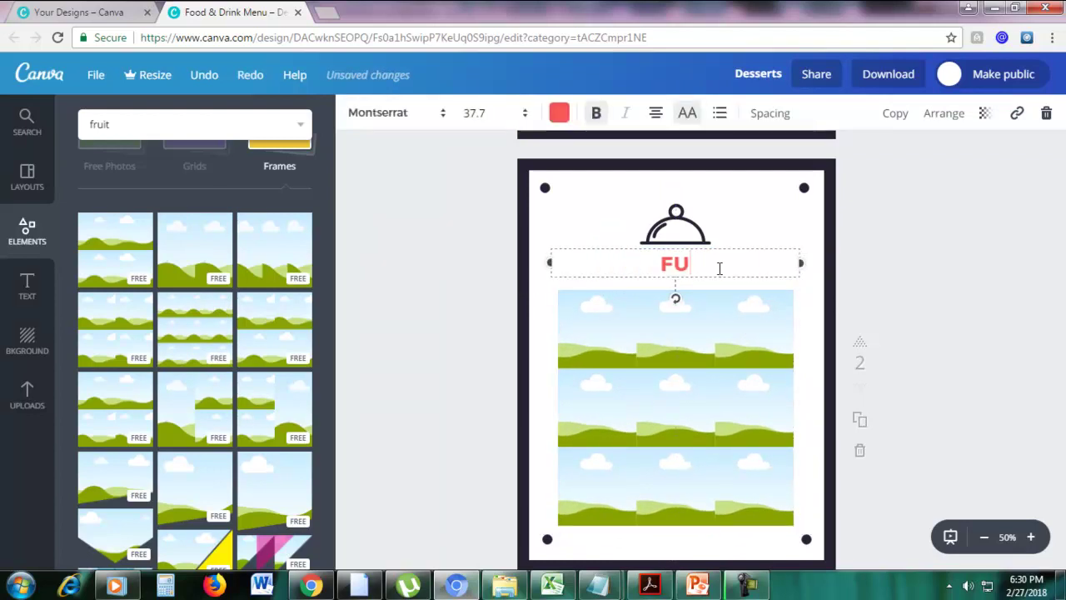
text(RUITS)
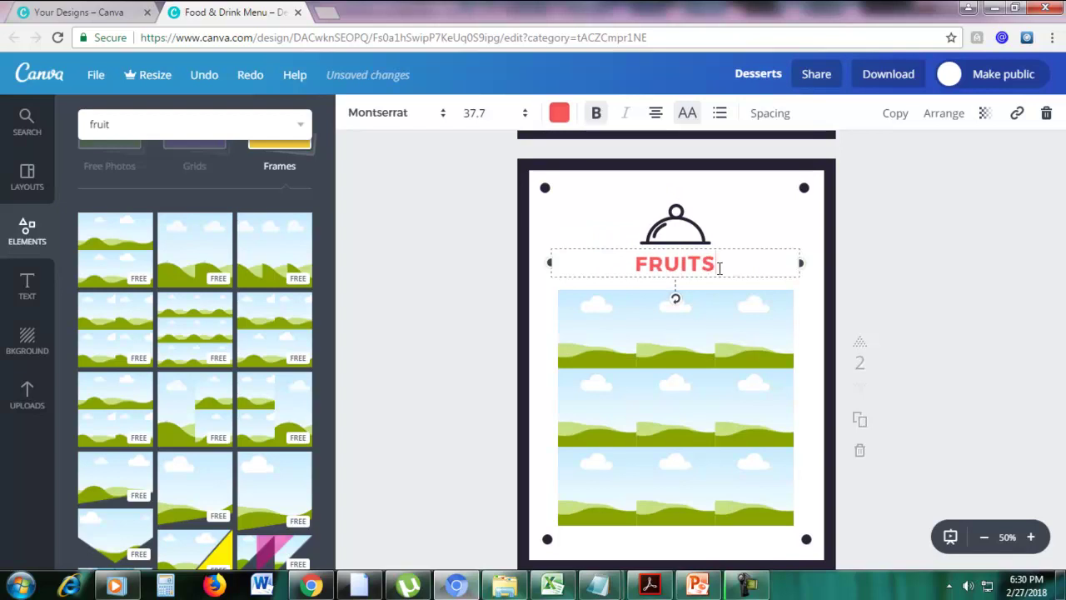
click(164, 117)
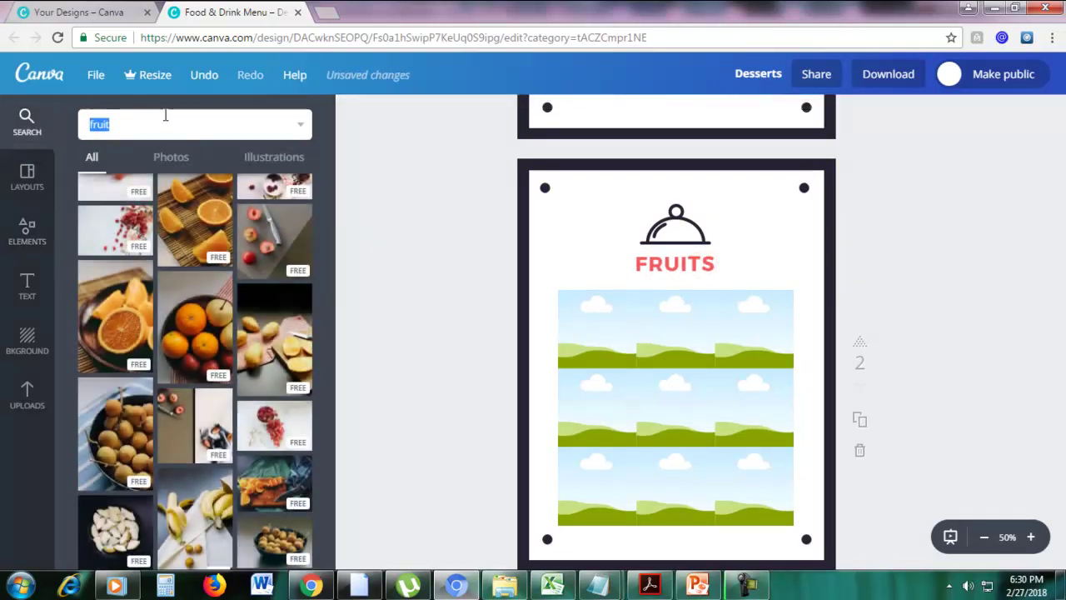
Step: Fill grid cells with orange bowl, red grapes, a fruit bowl and teal-cloth oranges
drag(200, 408, 596, 332)
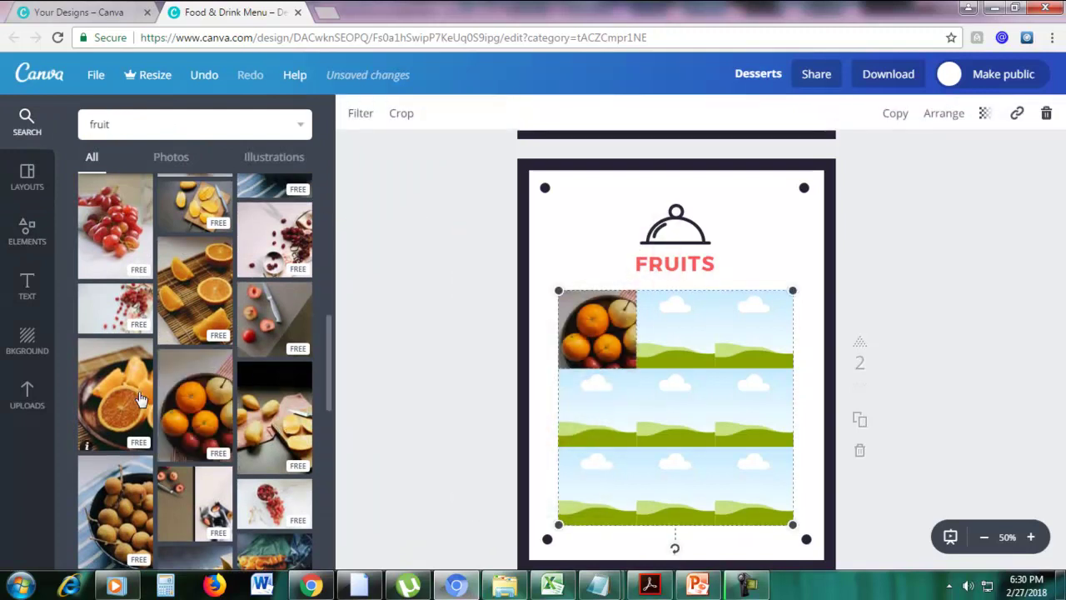
drag(115, 300, 597, 406)
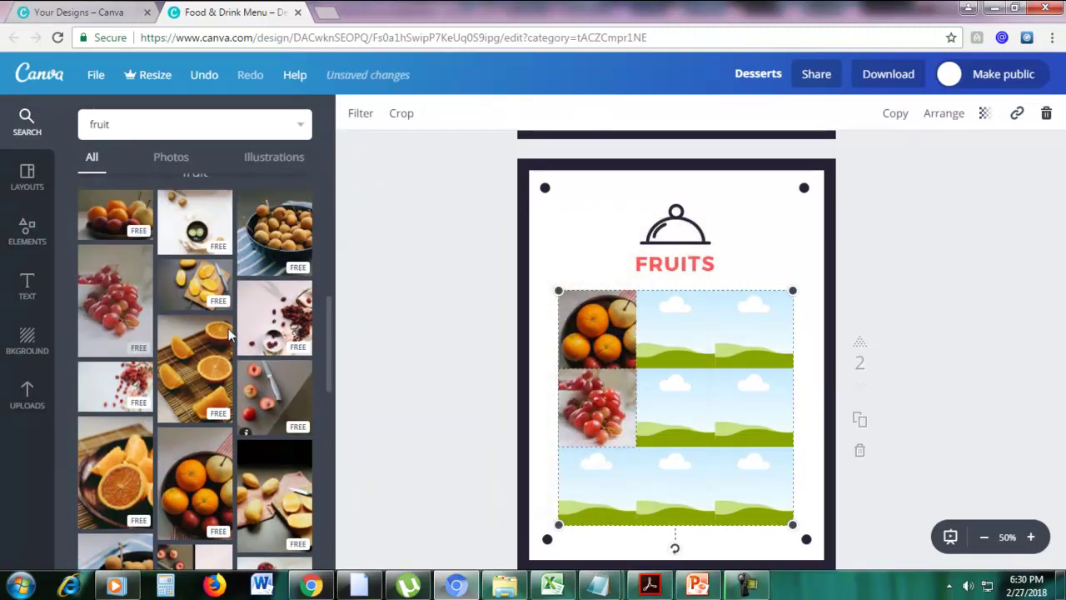
drag(284, 239, 674, 329)
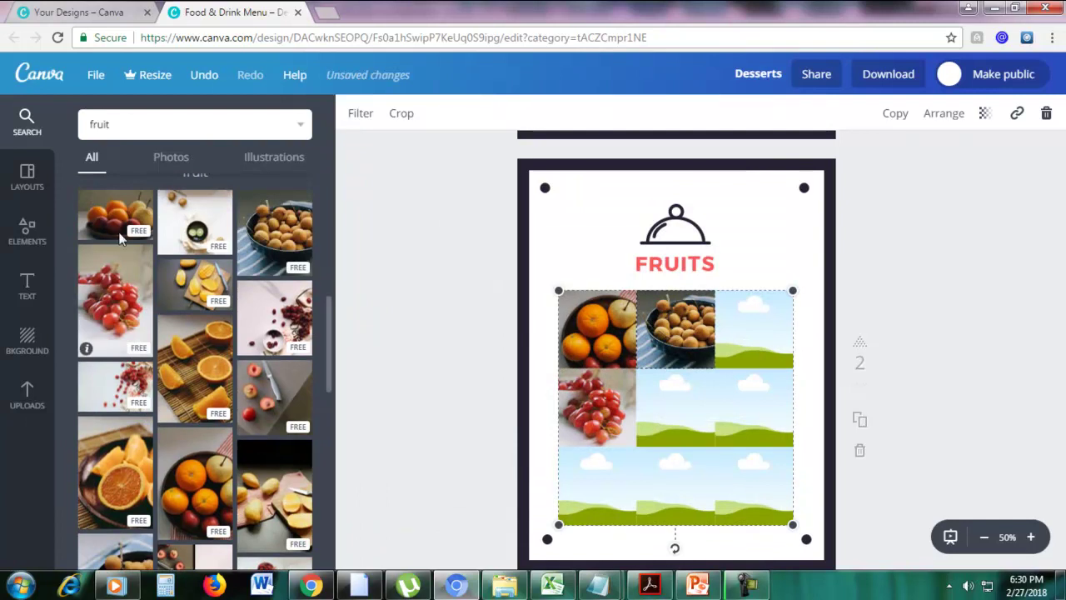
drag(129, 223, 250, 350)
scroll(245, 358, down, 3)
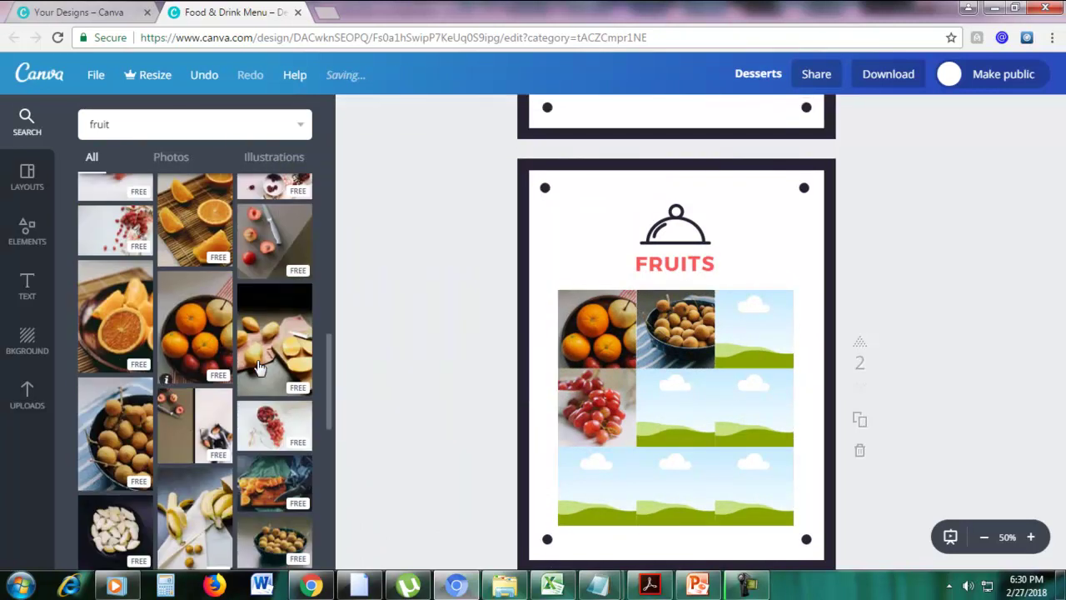
scroll(272, 415, down, 1)
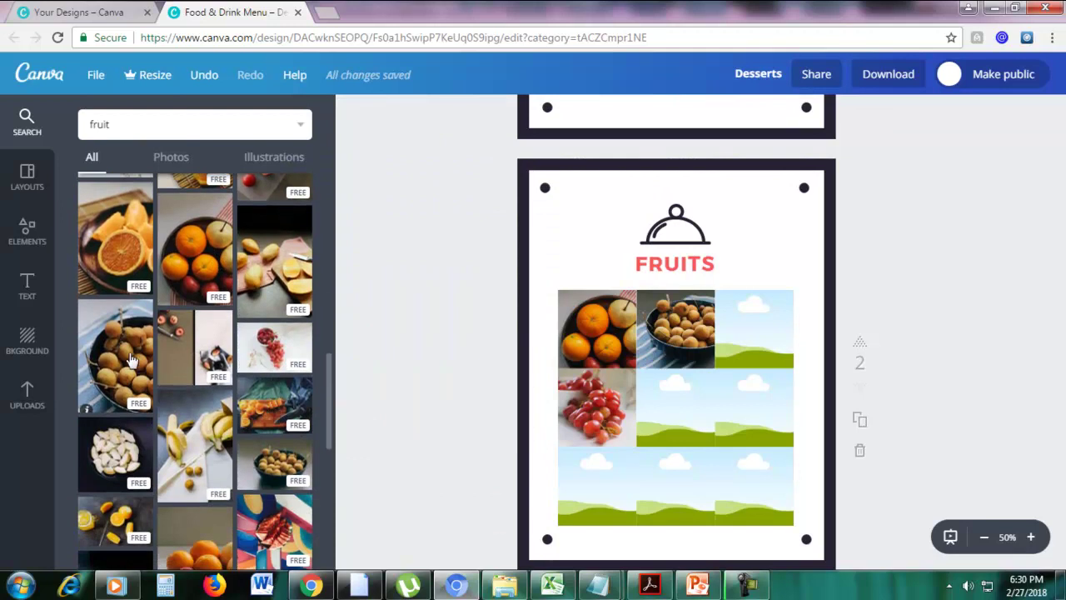
drag(275, 405, 666, 410)
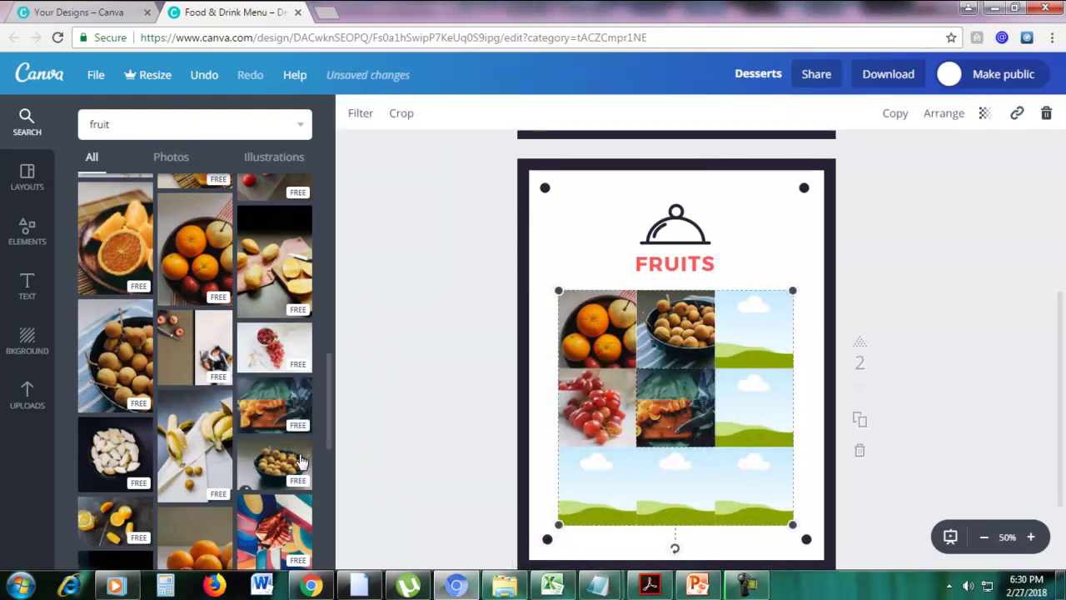
Step: Fill the remaining cells with mango, orange slices, fruit bowls and sliced fruit
scroll(304, 462, down, 3)
drag(124, 375, 676, 485)
drag(115, 287, 722, 356)
drag(275, 220, 659, 367)
drag(115, 218, 555, 494)
drag(679, 487, 659, 433)
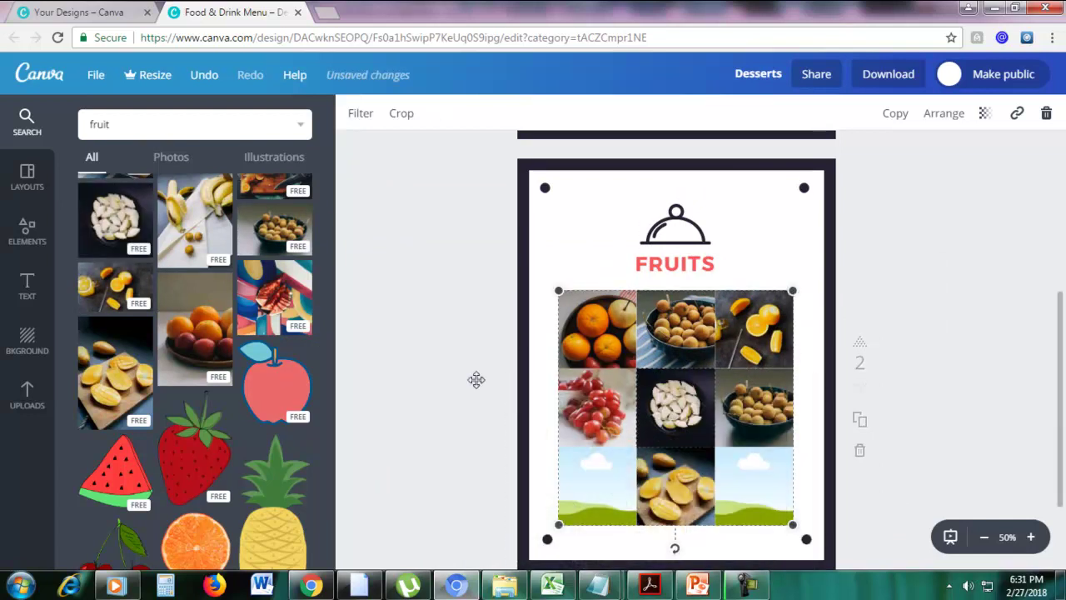
drag(285, 226, 587, 491)
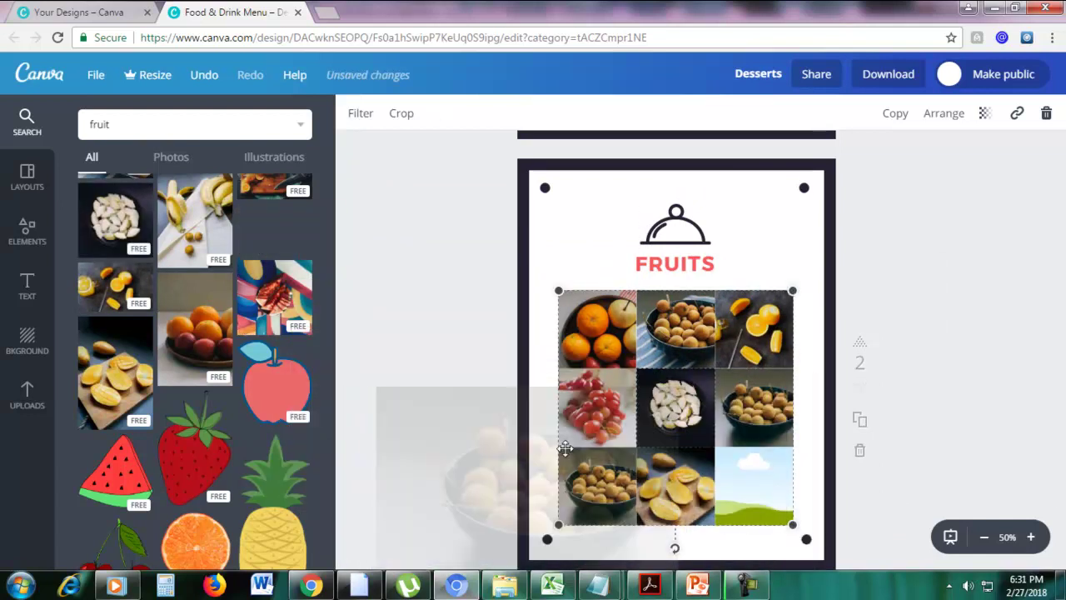
scroll(208, 242, up, 3)
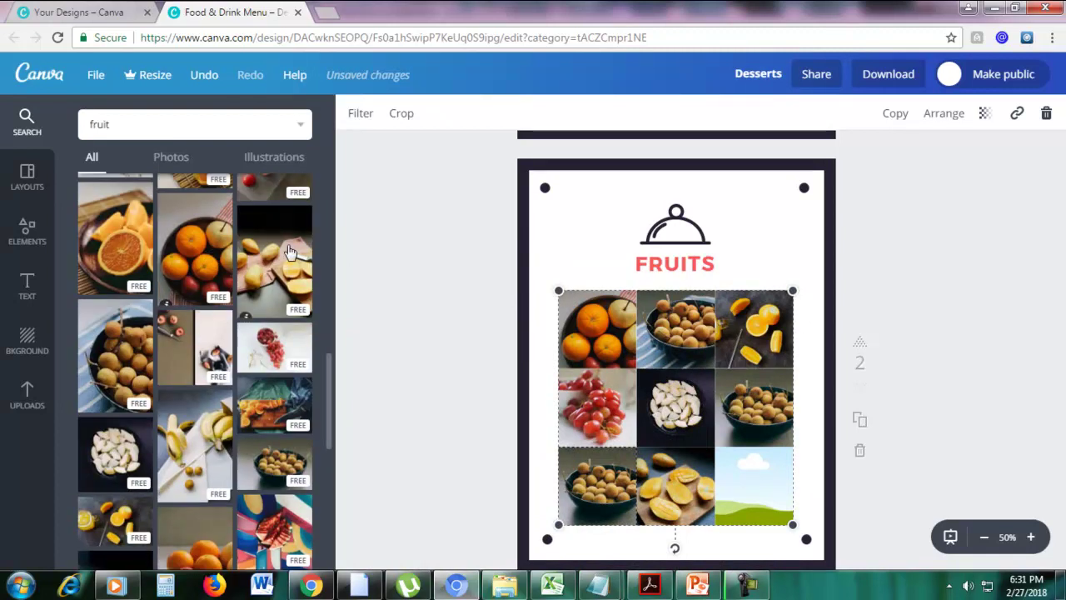
drag(281, 275, 754, 486)
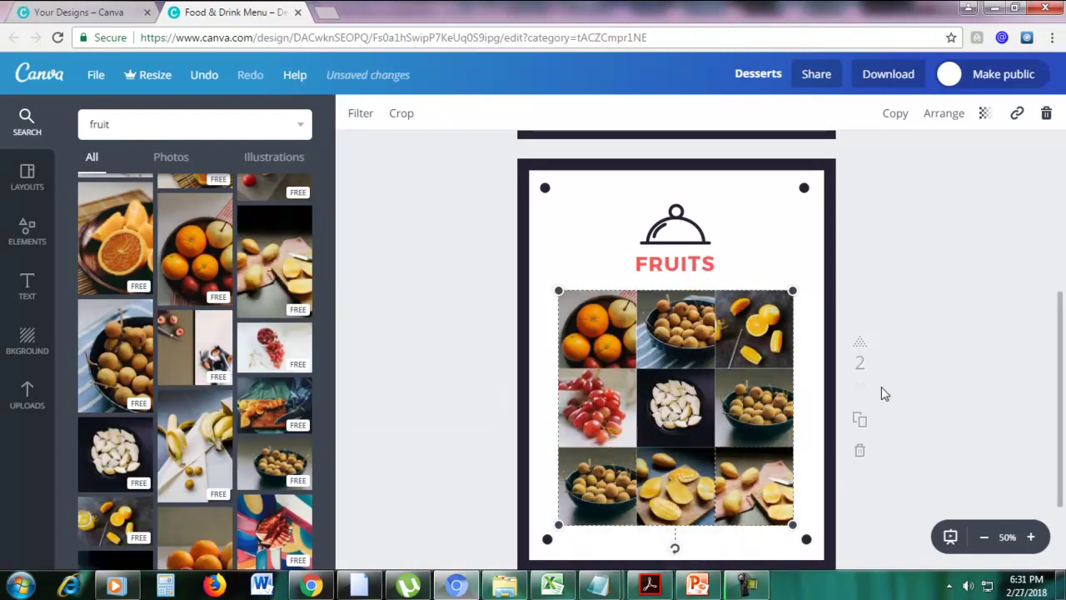
scroll(894, 375, down, 2)
scroll(894, 375, up, 2)
scroll(894, 381, down, 3)
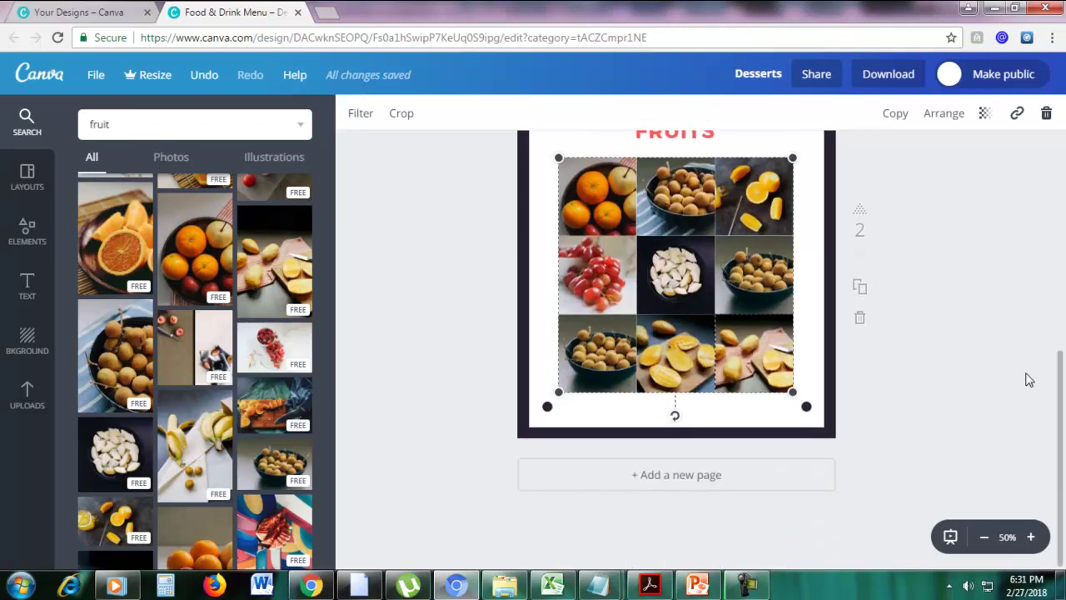
Step: Add a new blank third page after the FRUITS page
click(679, 476)
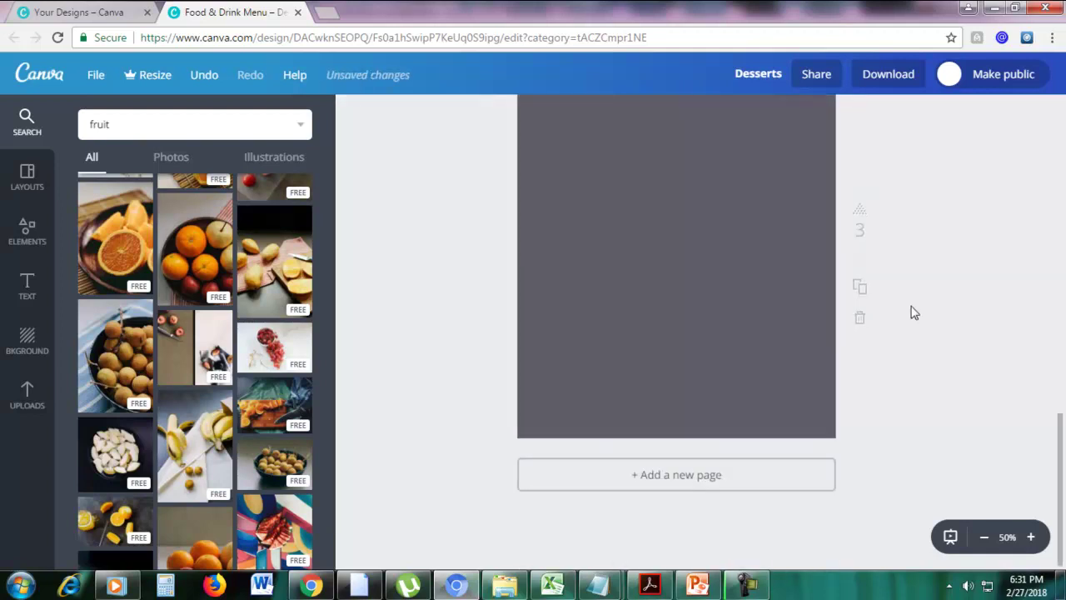
scroll(915, 314, up, 1)
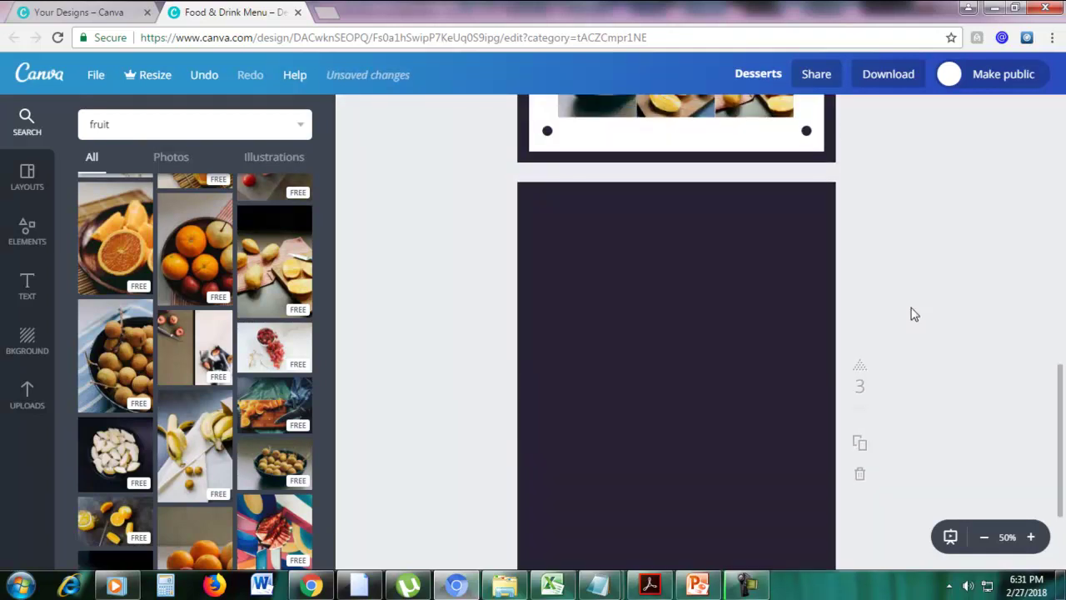
scroll(964, 325, down, 1)
scroll(969, 324, up, 1)
scroll(1065, 403, down, 1)
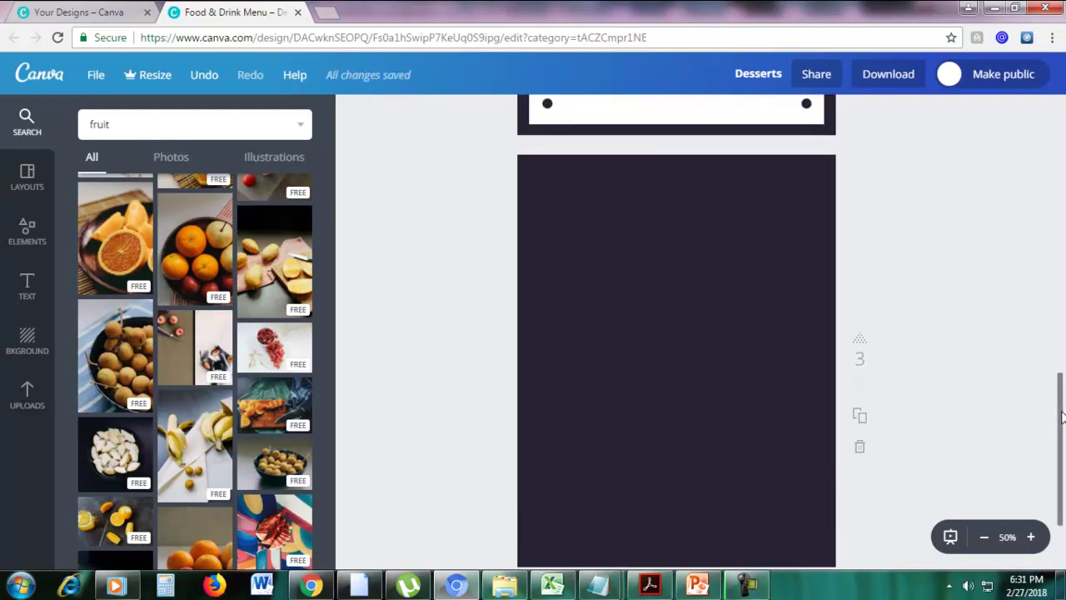
Step: Lay a four-panel collage grid from Elements > Grids over the new page
click(17, 241)
scroll(195, 233, up, 2)
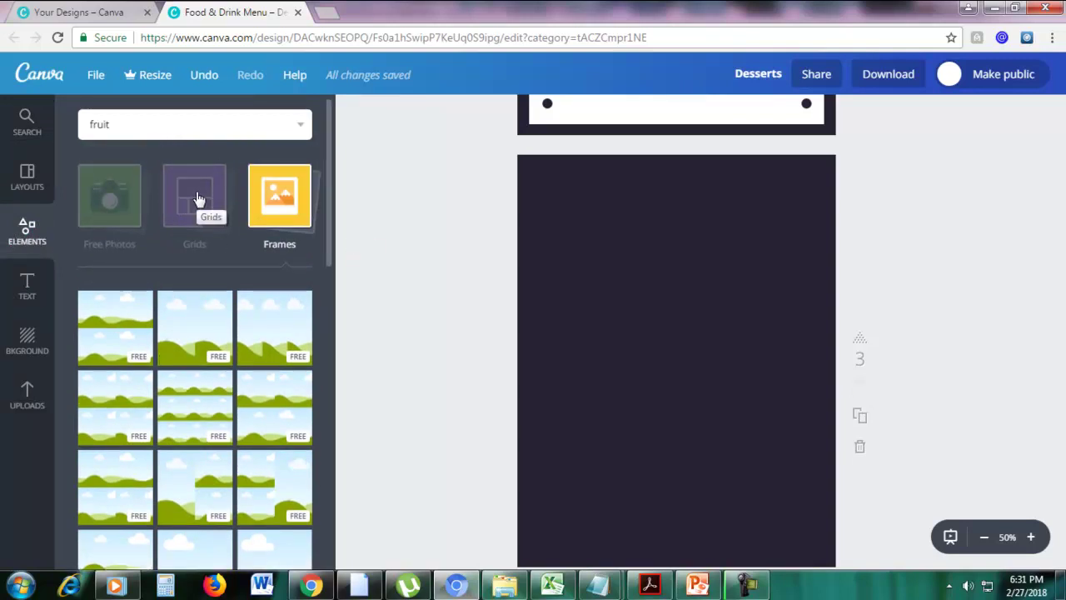
click(199, 198)
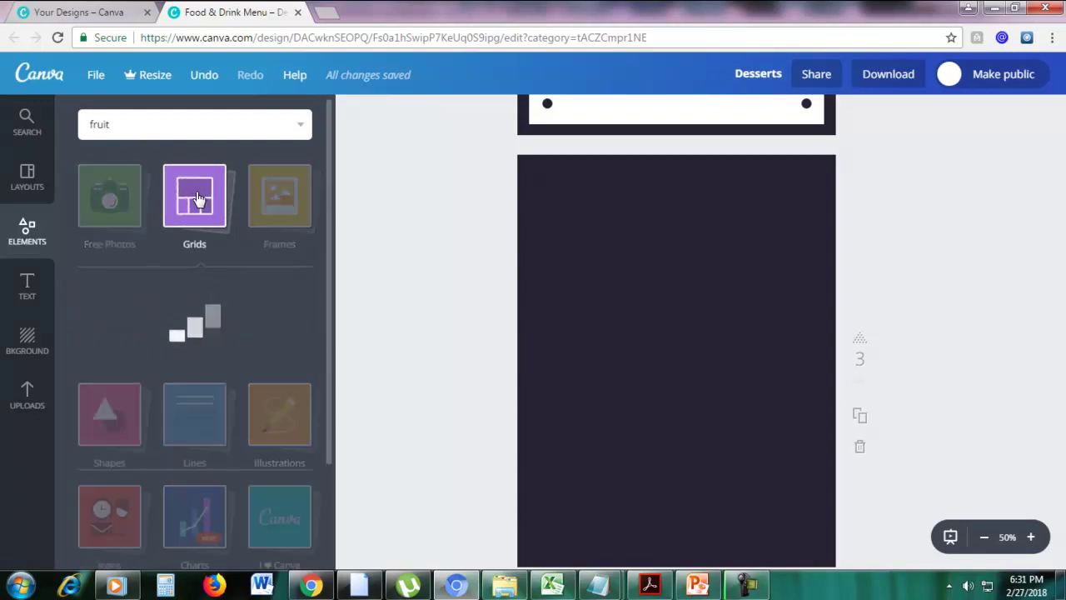
scroll(263, 252, down, 2)
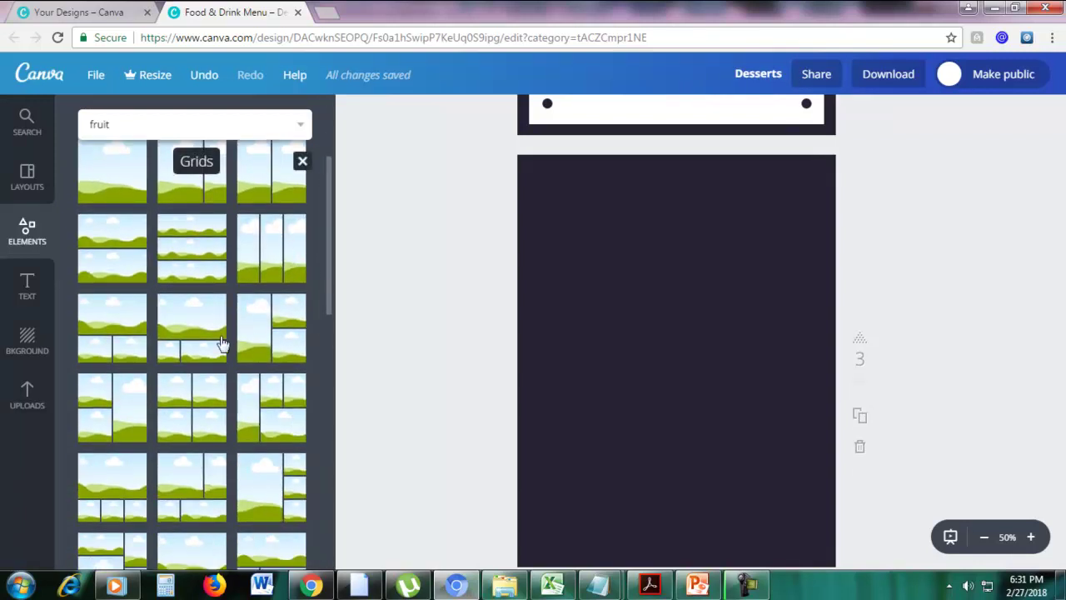
drag(280, 393, 576, 341)
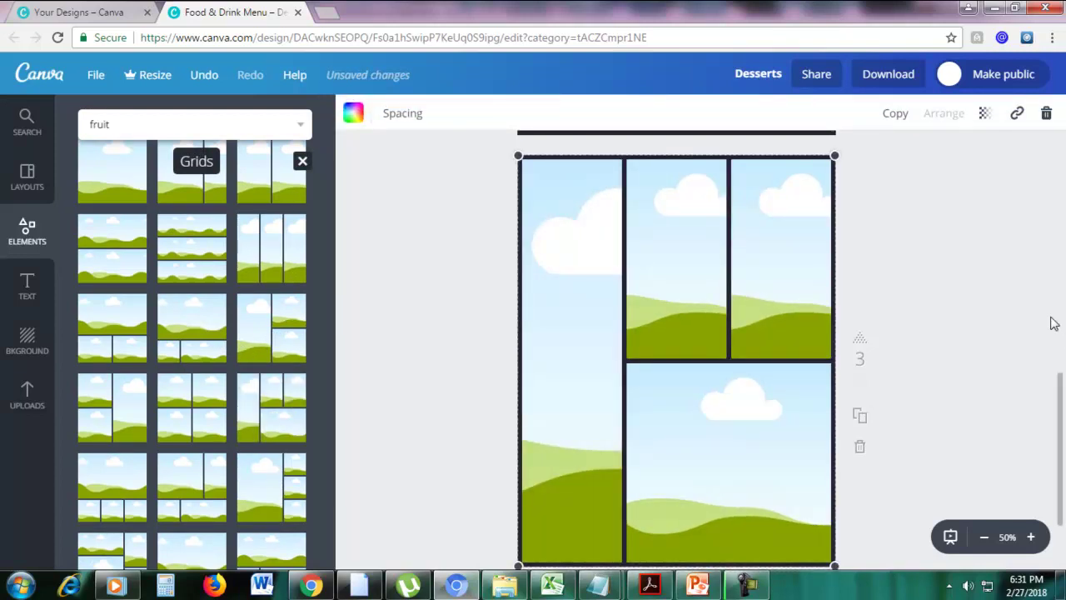
Step: Drag the orange bowl, sliced fruit and orange-slices photos into the top, bottom and left collage panels
click(25, 125)
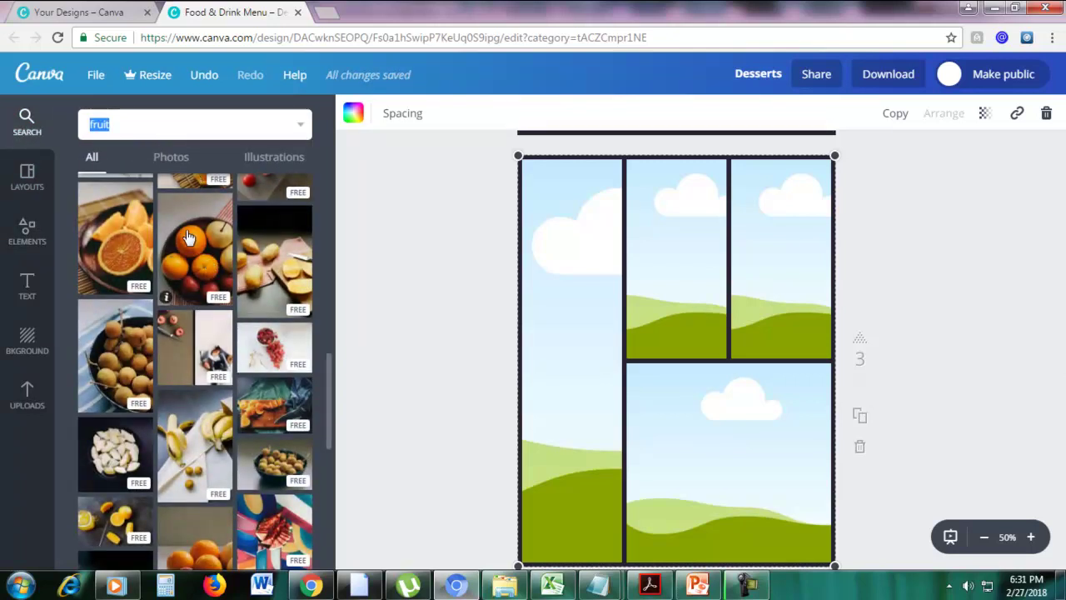
drag(513, 284, 624, 286)
drag(295, 266, 728, 405)
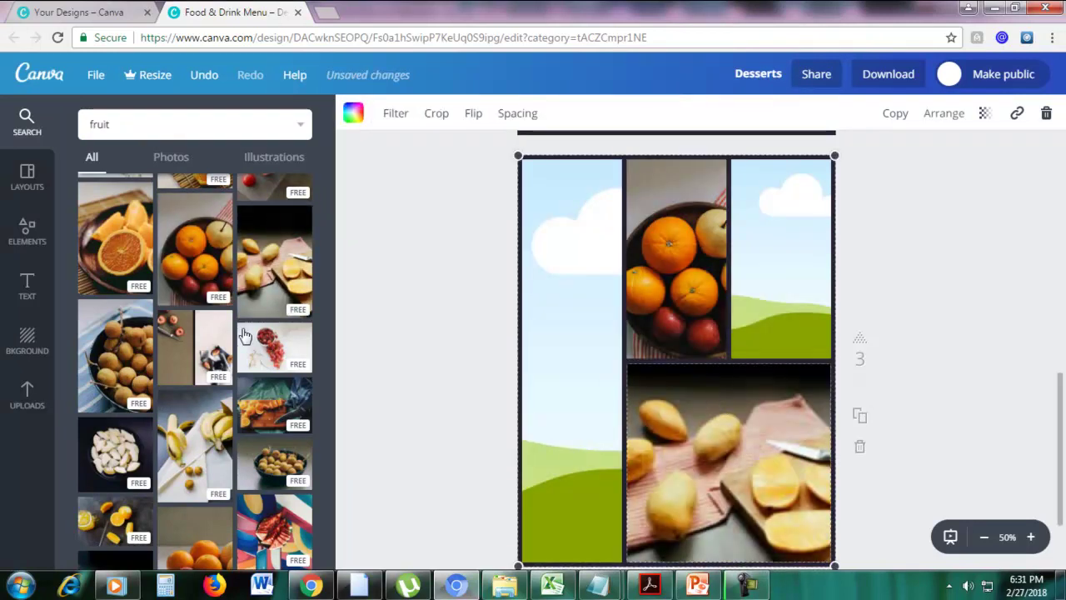
drag(121, 250, 595, 321)
drag(277, 408, 525, 329)
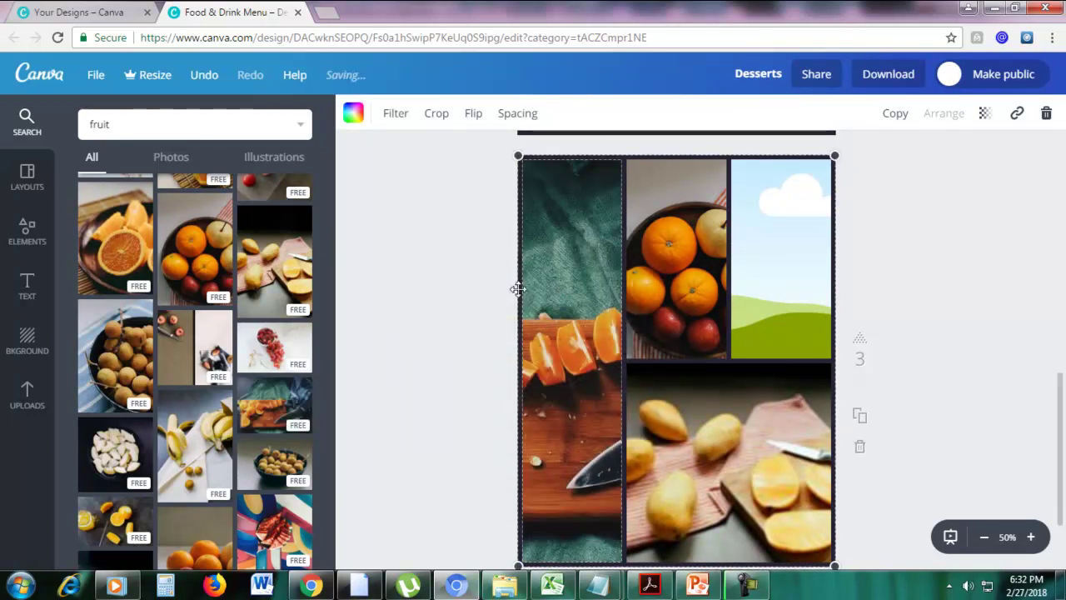
Step: Drop the red grapes photo into the remaining panel to complete the four-photo collage
scroll(258, 281, up, 1)
scroll(224, 256, up, 1)
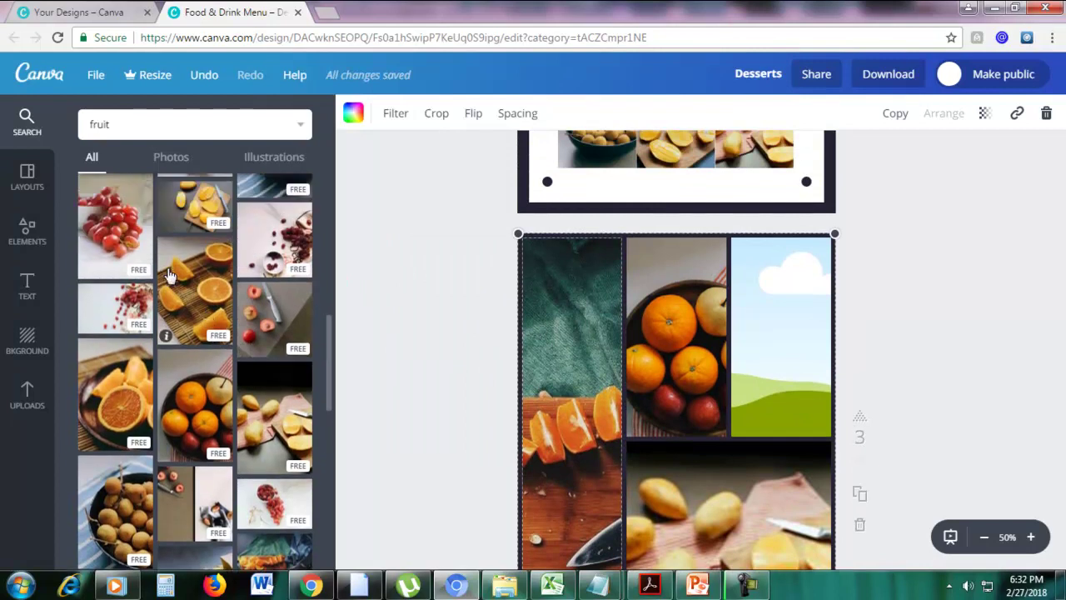
drag(115, 229, 783, 335)
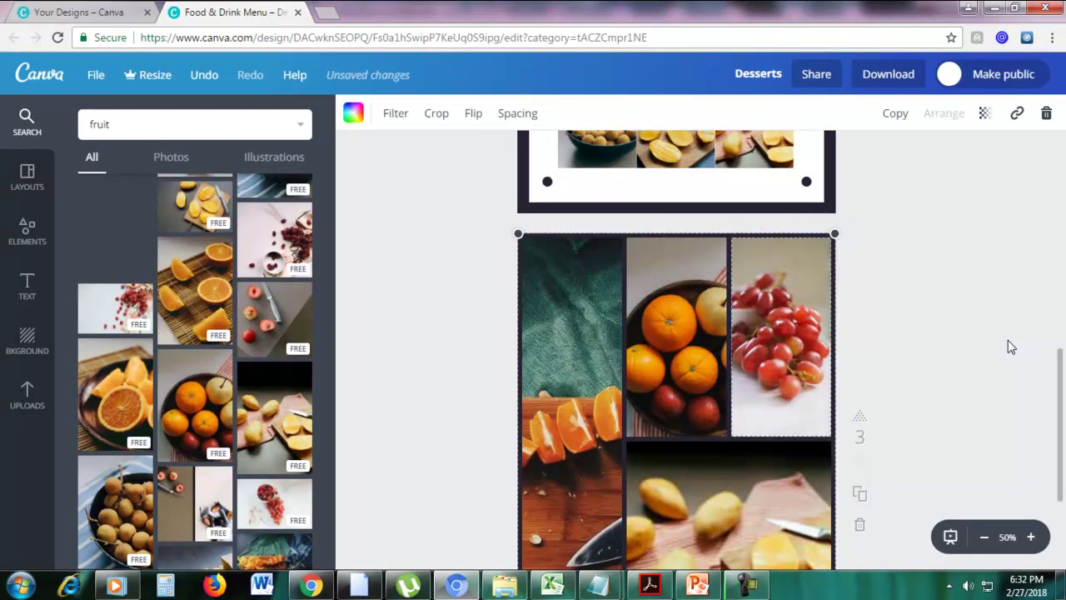
scroll(1012, 345, down, 3)
drag(1060, 423, 1061, 385)
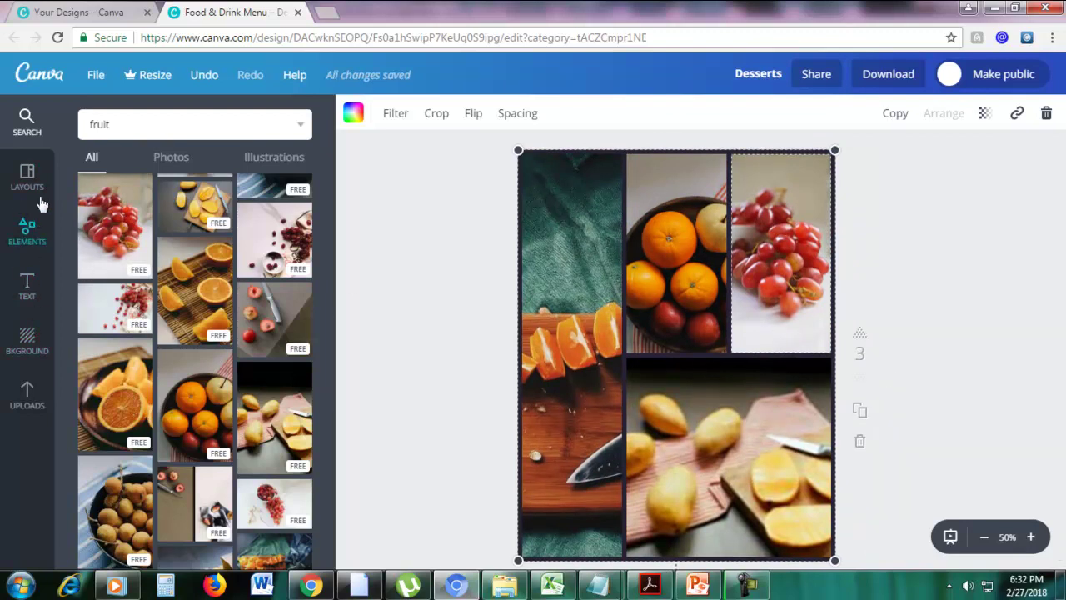
click(28, 233)
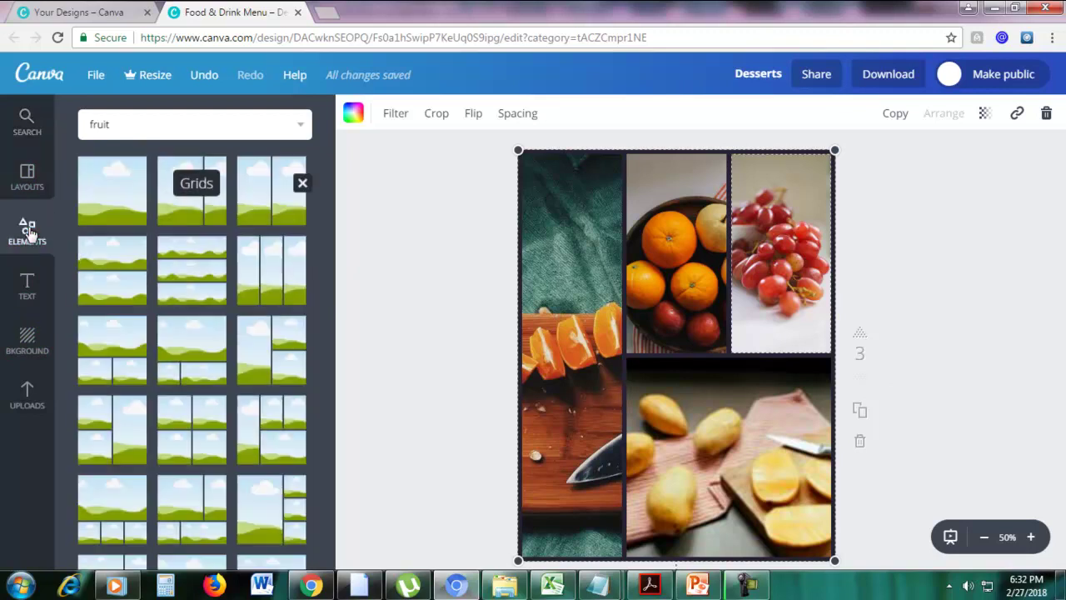